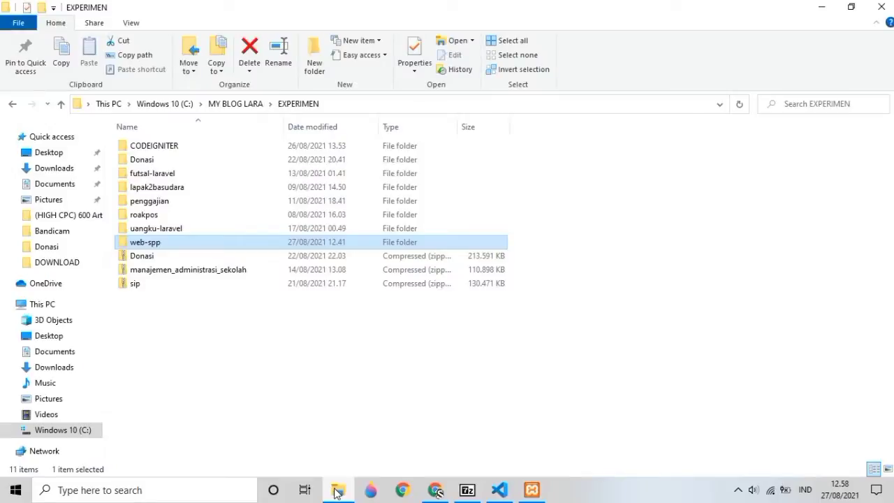
Start Apache and MySQL in XAMPP Control Panel, then minimize the panel.
left_click(529, 490)
left_click(227, 73)
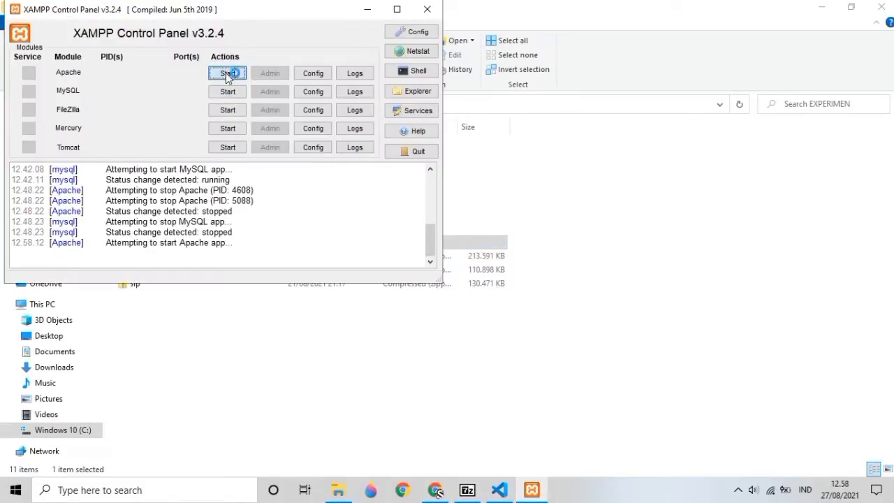
left_click(231, 91)
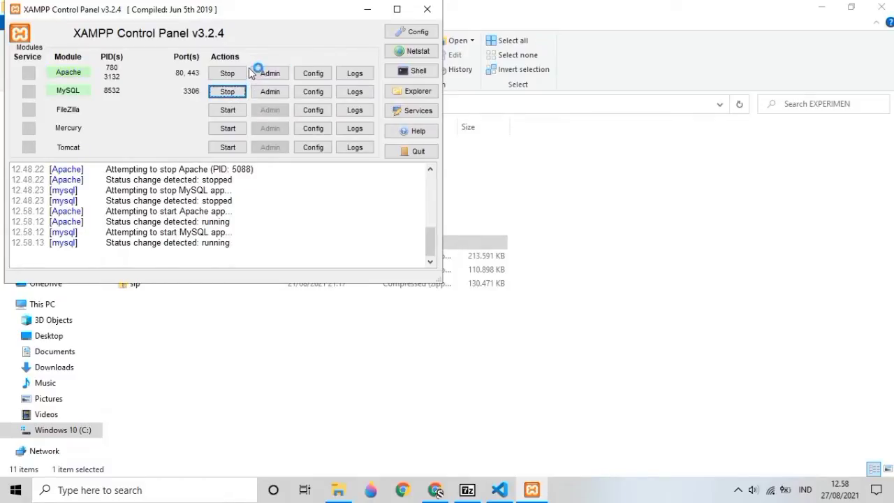
left_click(362, 14)
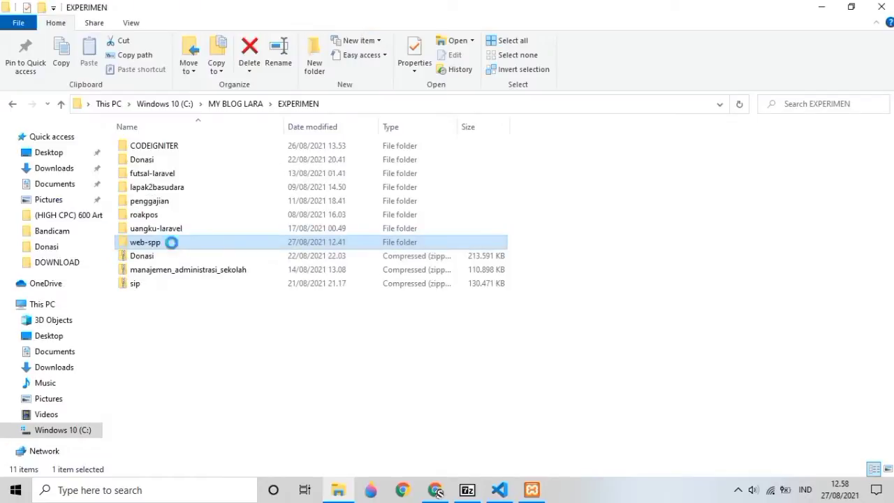
Open Git Bash in the web-spp folder and run php artisan serve.
right_click(176, 243)
left_click(208, 269)
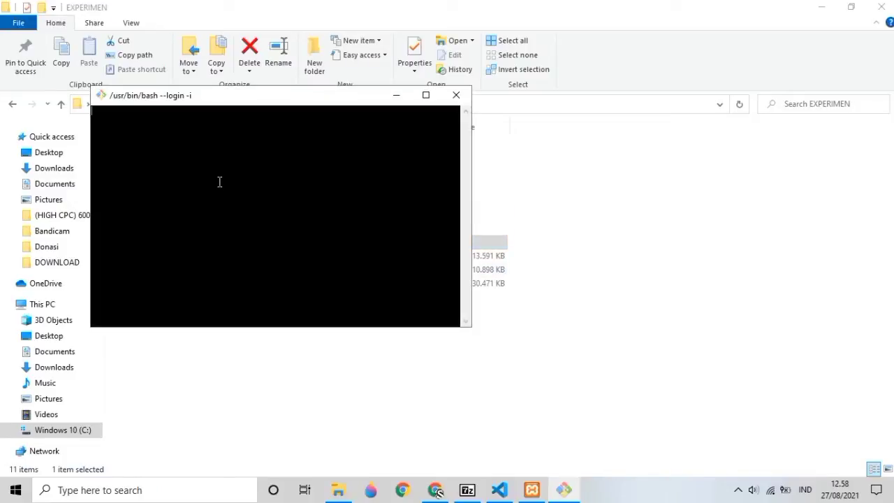
type("php artisan serve")
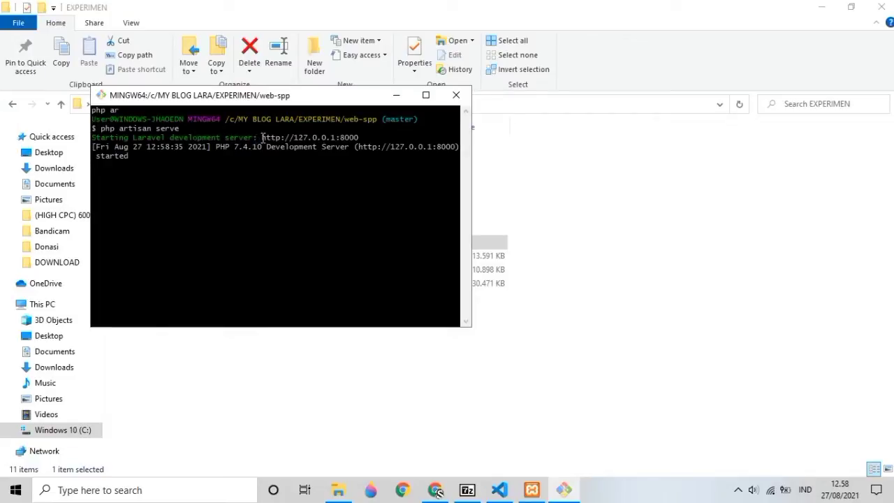
left_click_drag(262, 138, 356, 139)
right_click(355, 142)
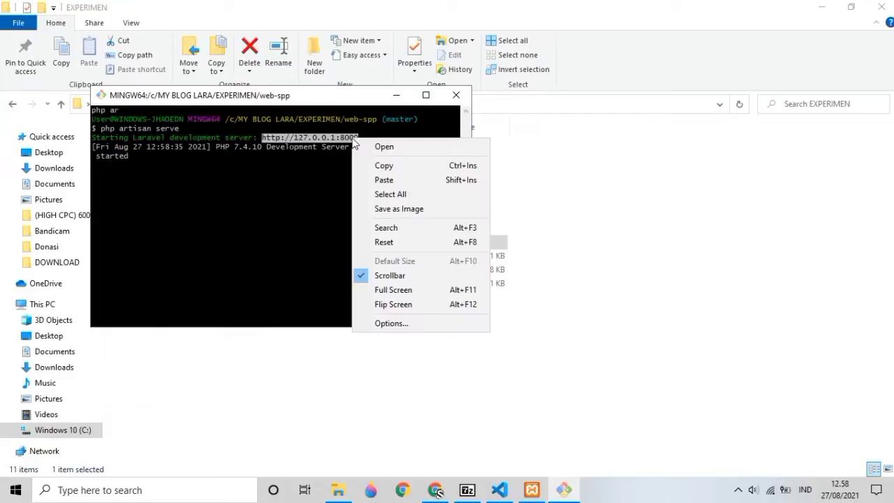
left_click(382, 166)
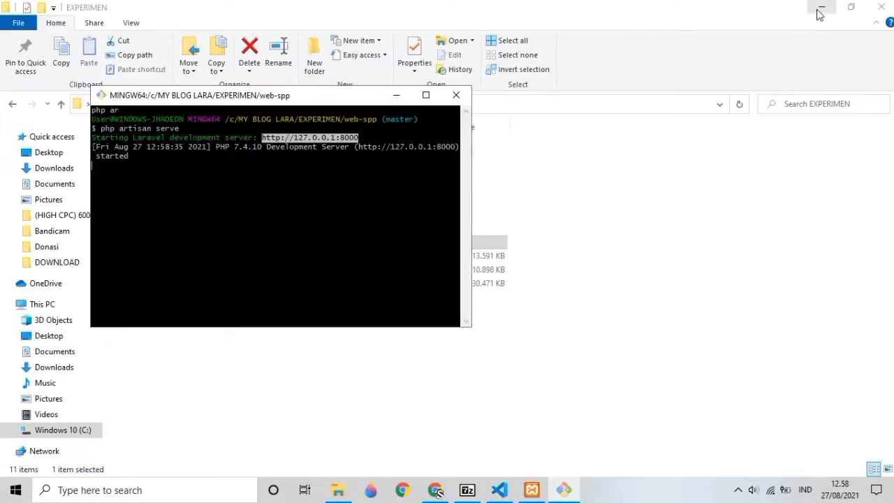
left_click(820, 8)
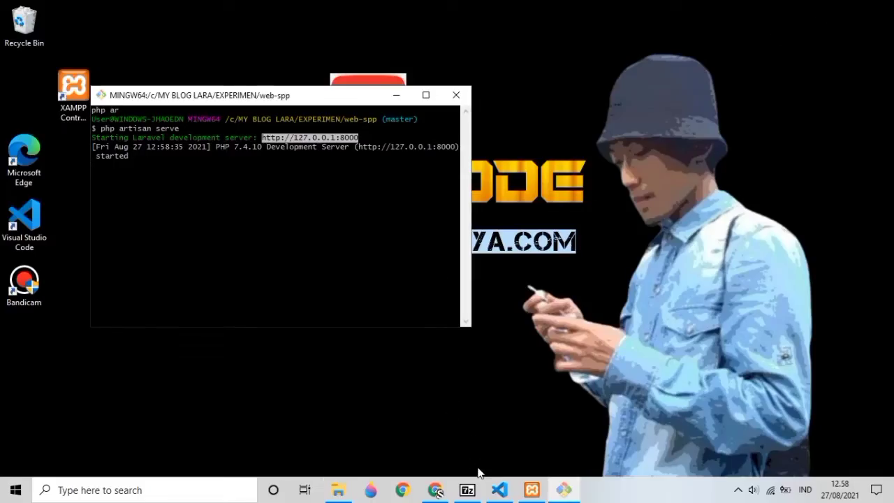
Bring Chrome forward and reload the SPP | Login tab.
mouse_move(437, 493)
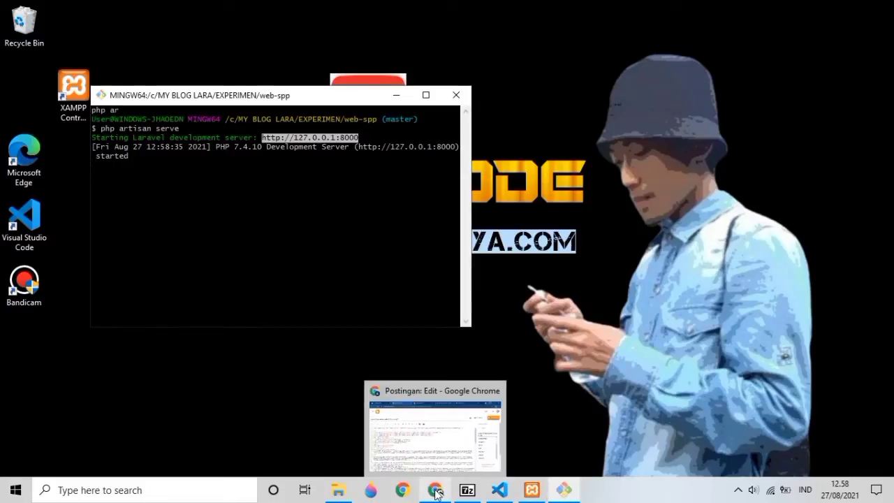
left_click(437, 493)
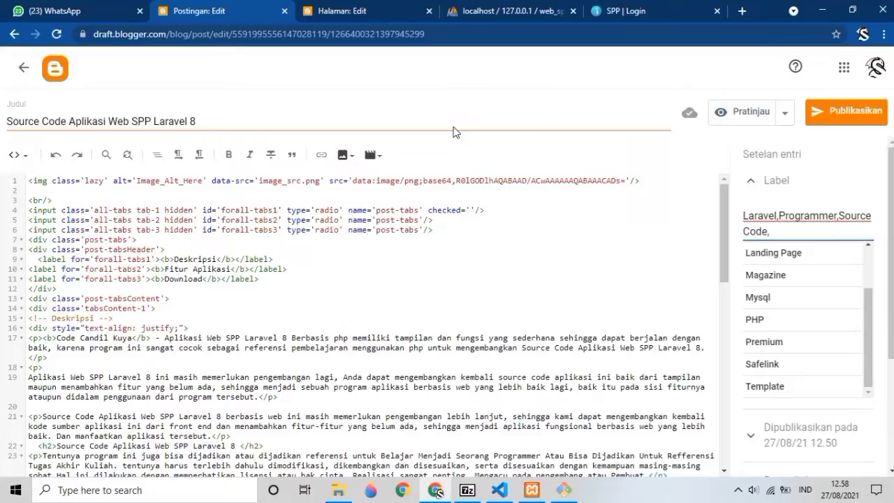
left_click(507, 12)
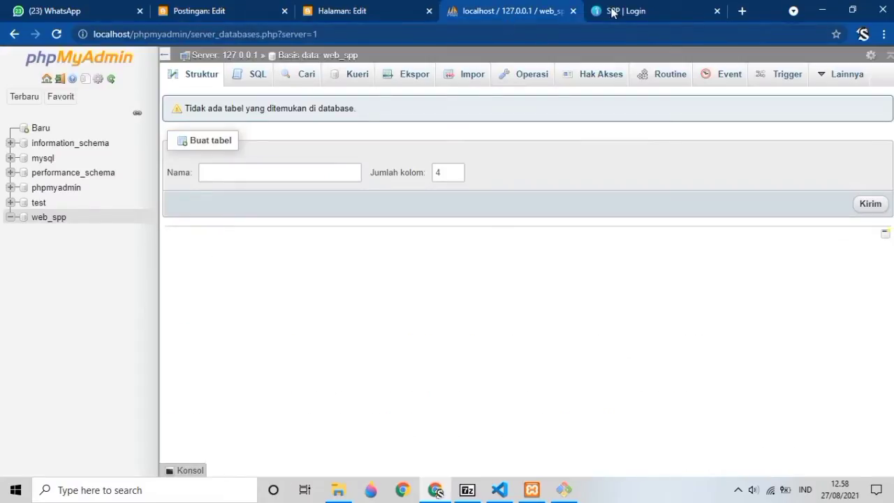
left_click(603, 10)
left_click(191, 34)
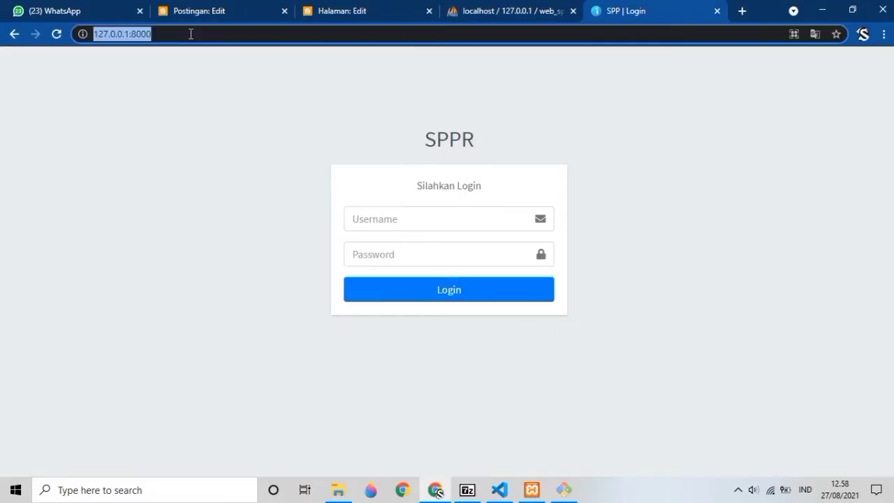
left_click(56, 35)
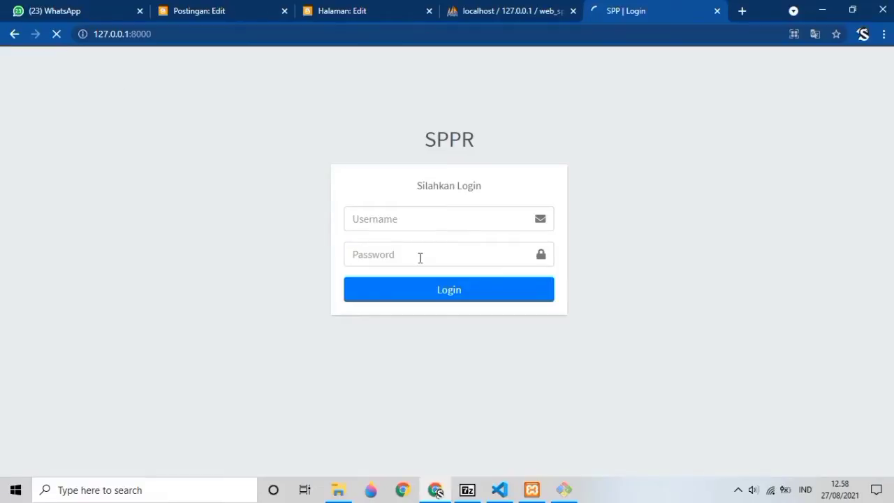
Log in to SPPR with the admin username and password.
left_click(418, 223)
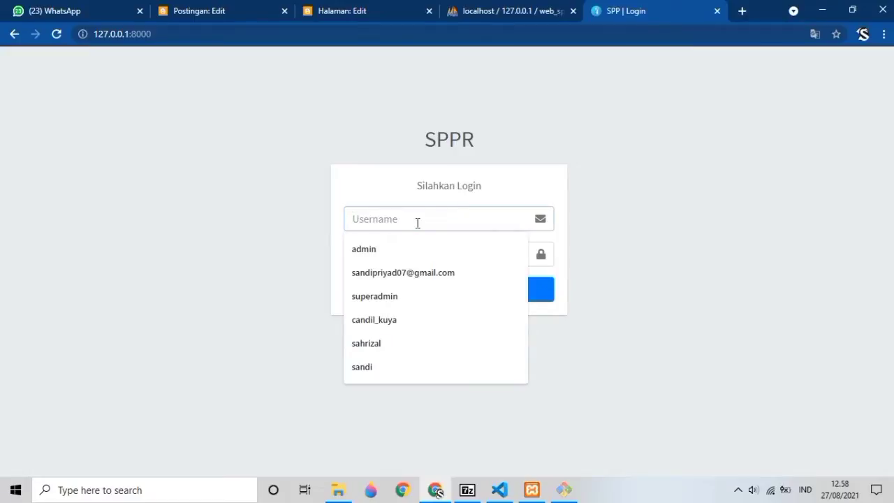
left_click(417, 249)
left_click(417, 253)
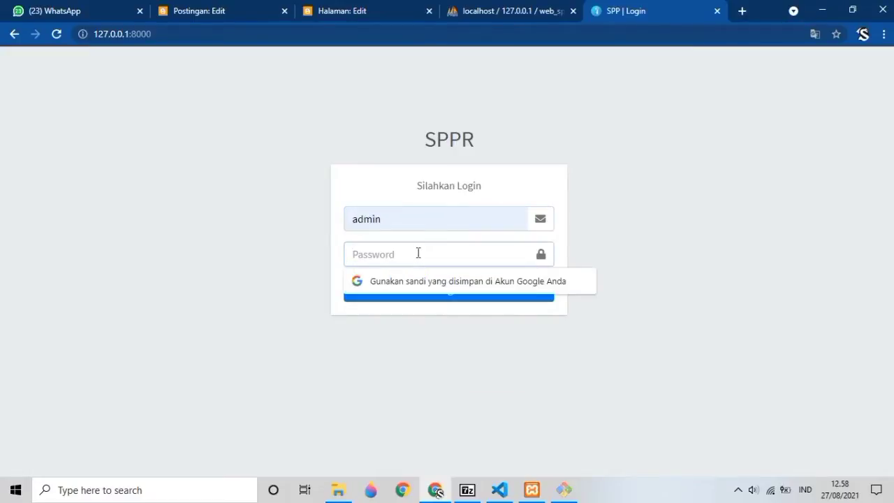
type("a")
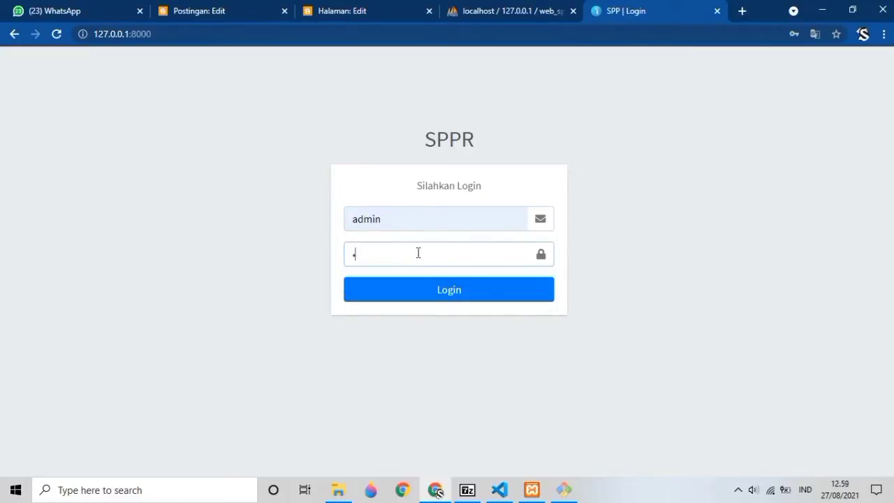
key("BackSpace")
left_click(412, 223)
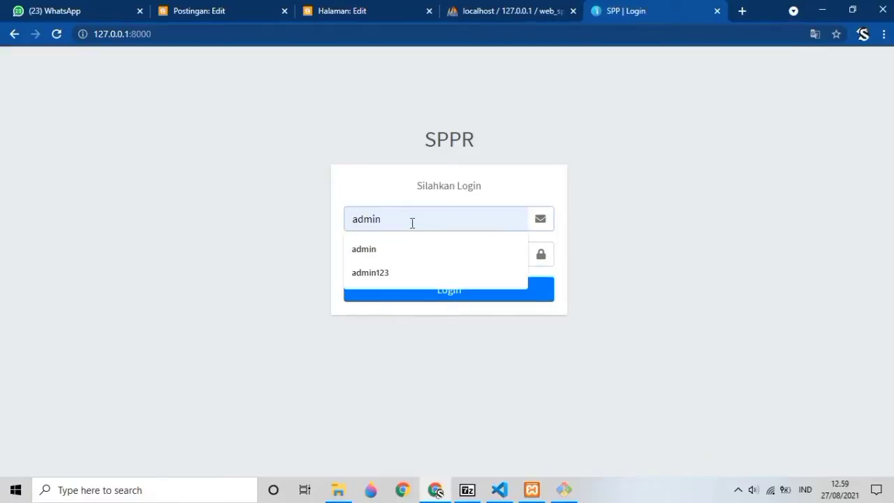
type("123")
left_click(413, 254)
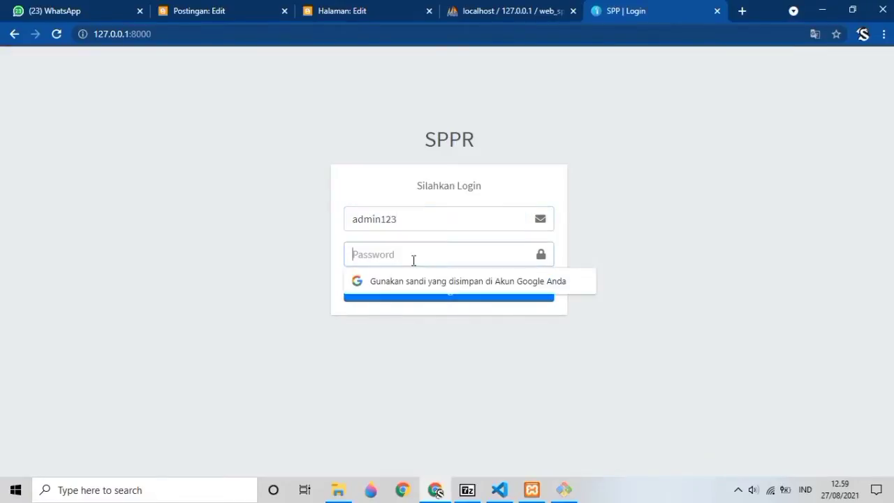
type("ad")
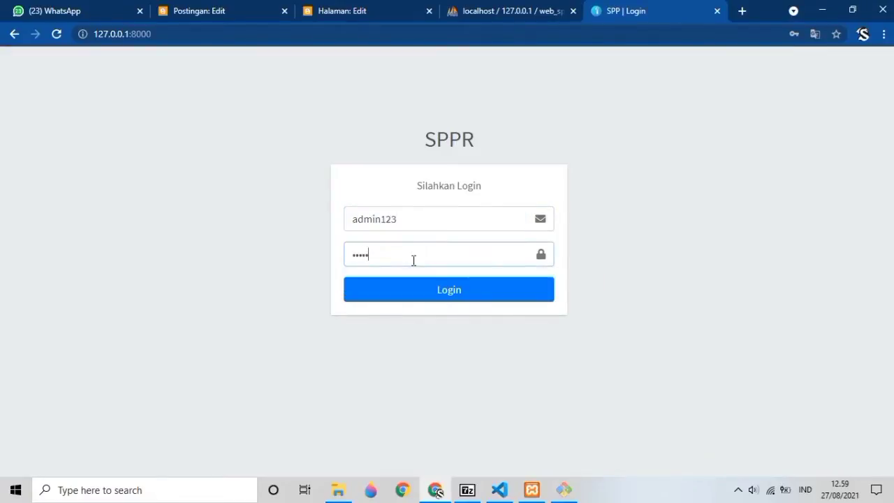
key("Return")
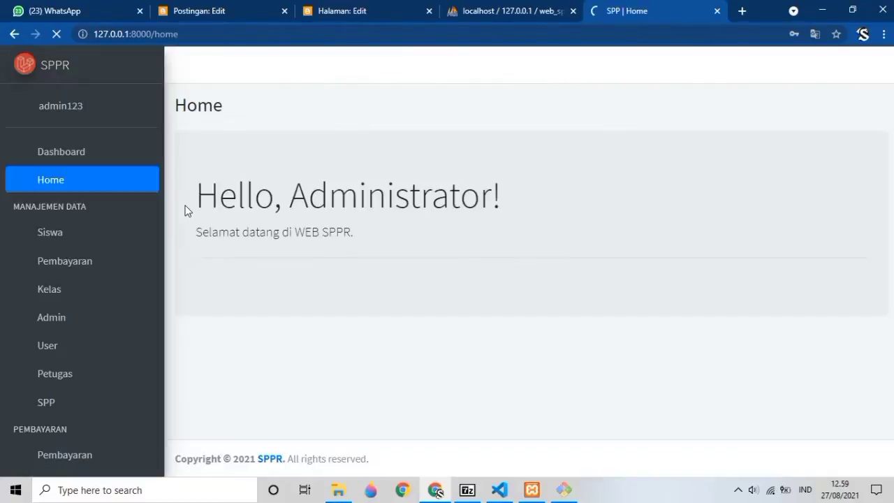
Dismiss Chrome's password warning and open the add-student form on Data Siswa.
left_click(97, 152)
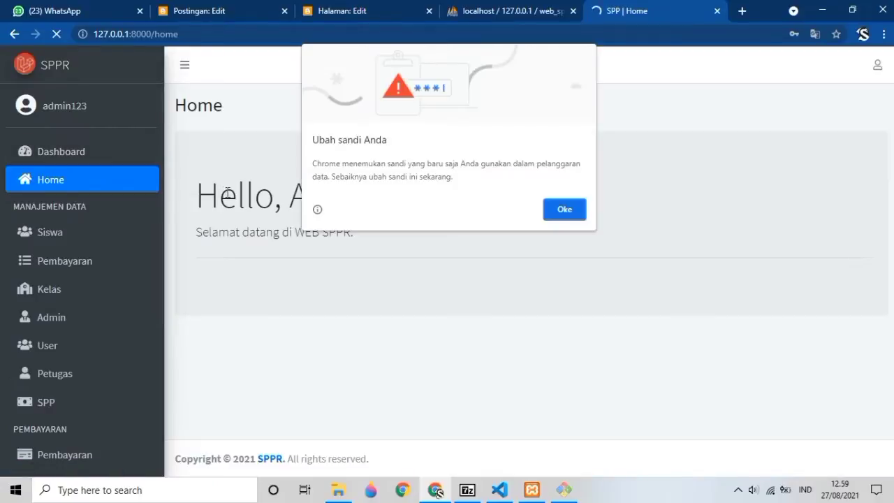
left_click(564, 209)
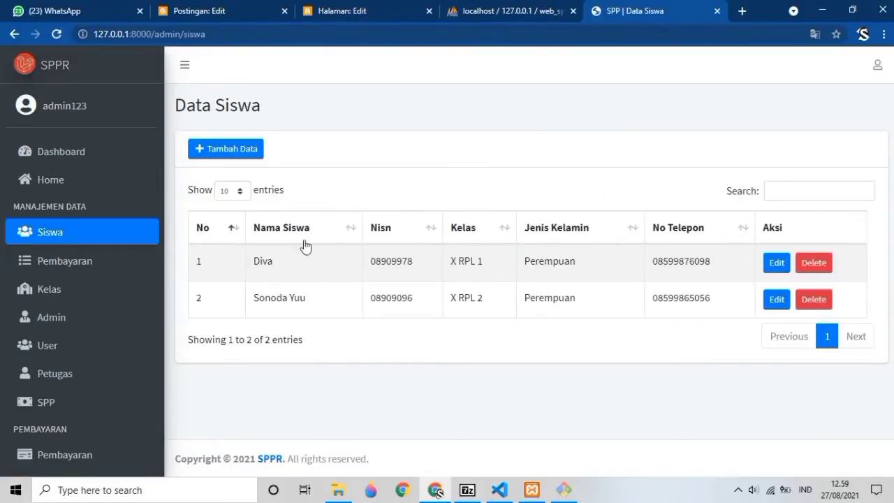
left_click(256, 153)
Go through the name, username, NISN, NIS, class, phone, address and gender fields, then close the form unsaved.
left_click(205, 152)
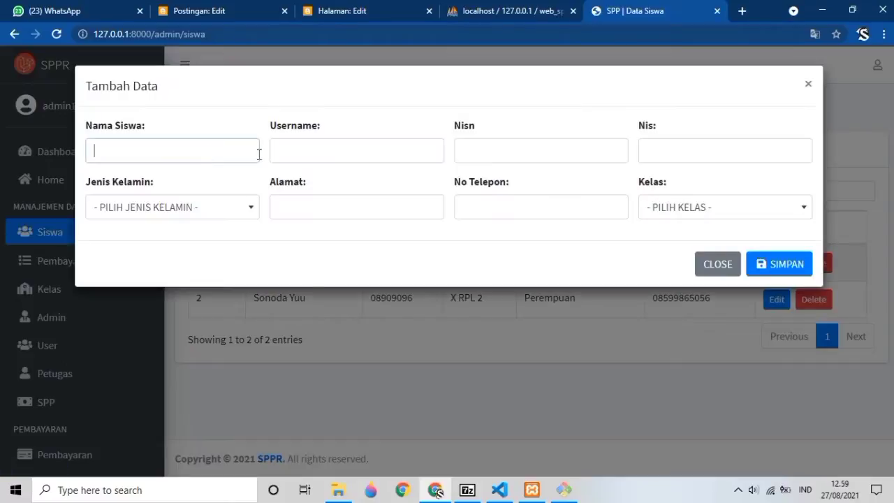
left_click(330, 153)
left_click(463, 156)
left_click(687, 151)
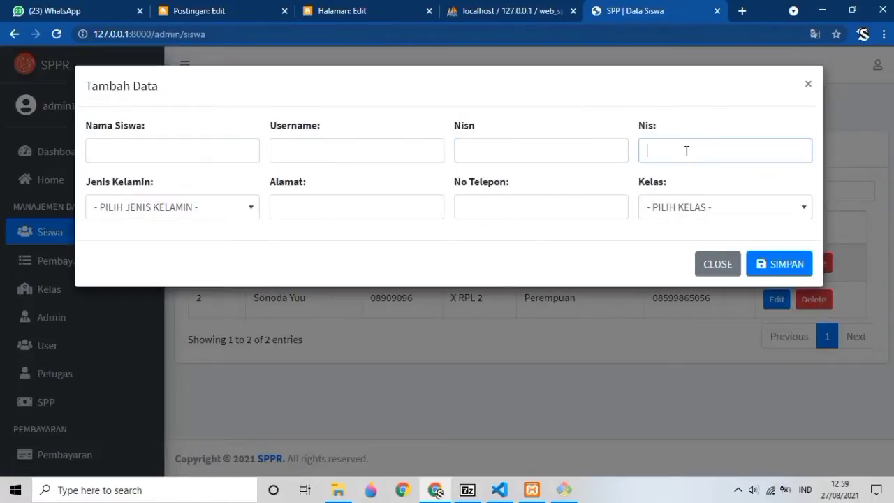
left_click(680, 208)
left_click(558, 208)
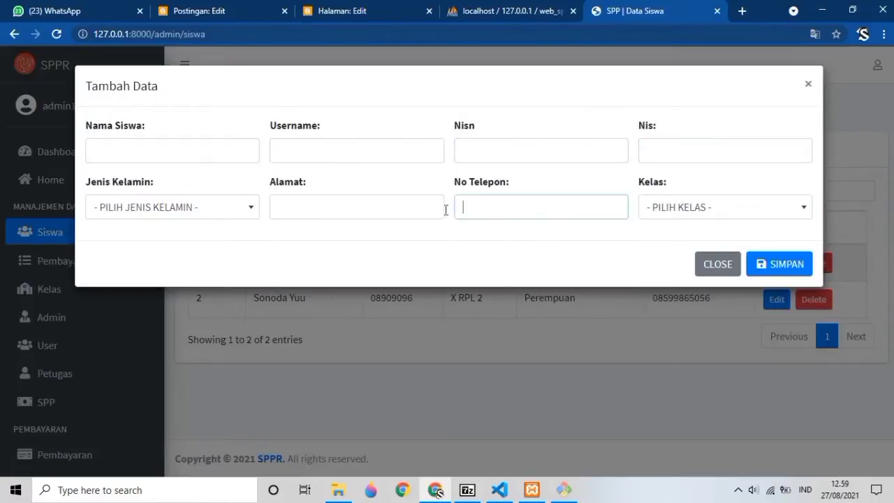
left_click(314, 208)
left_click(234, 214)
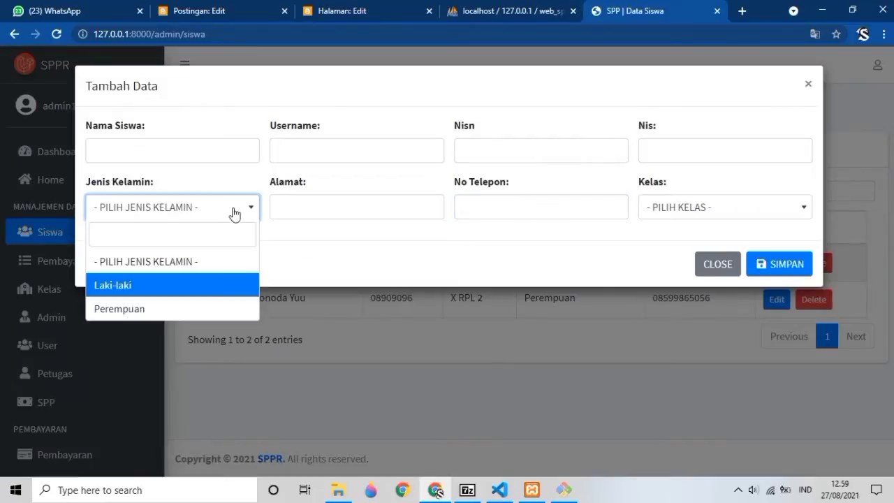
left_click(808, 86)
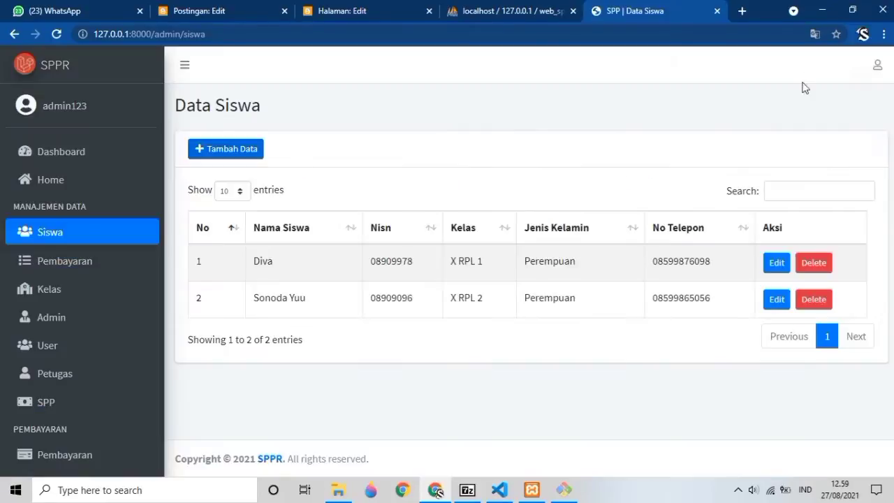
On the Pembayaran page, open the payment form for the first student in X RPL 1.
left_click(72, 260)
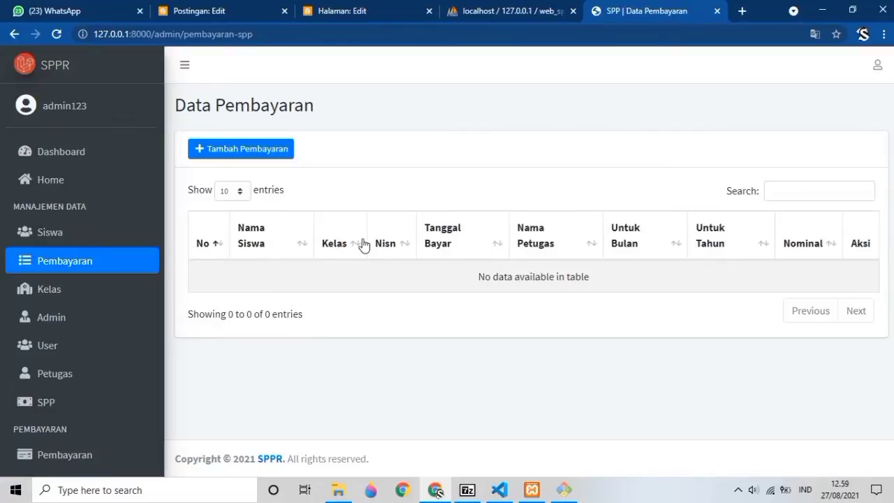
left_click(253, 153)
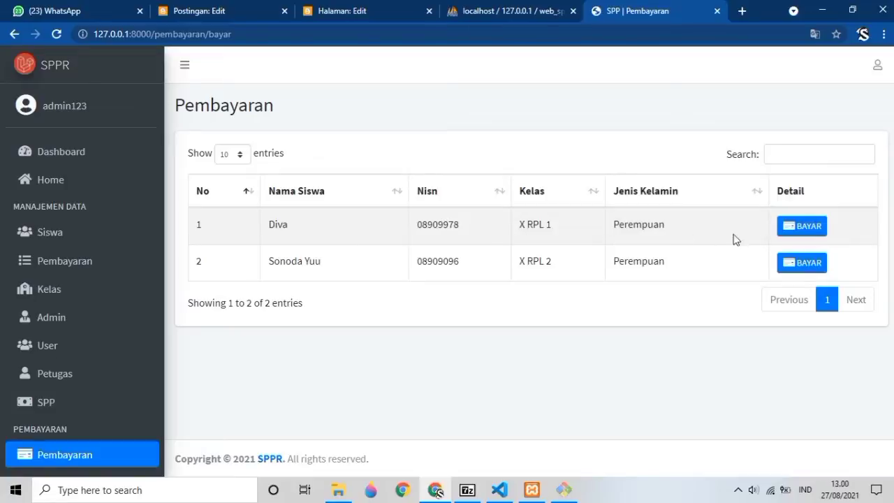
left_click(790, 230)
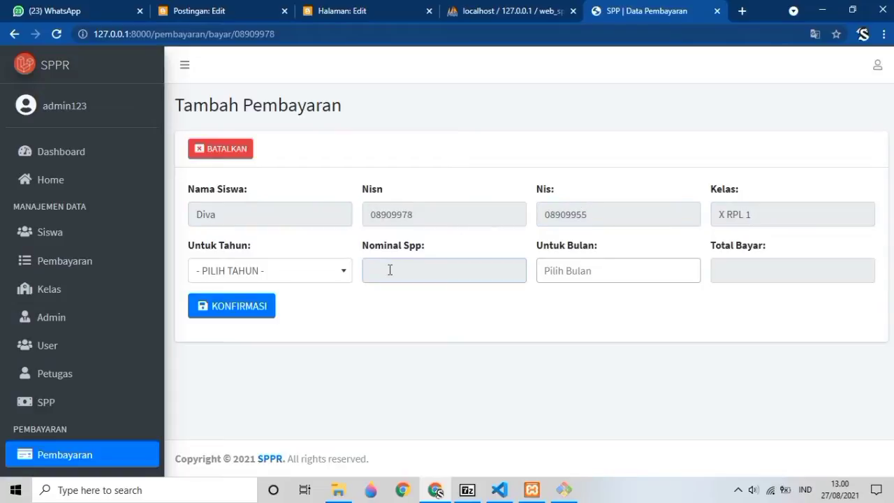
Set the payment year to 2020 and the month to April, then go to Data Kelas.
left_click(311, 274)
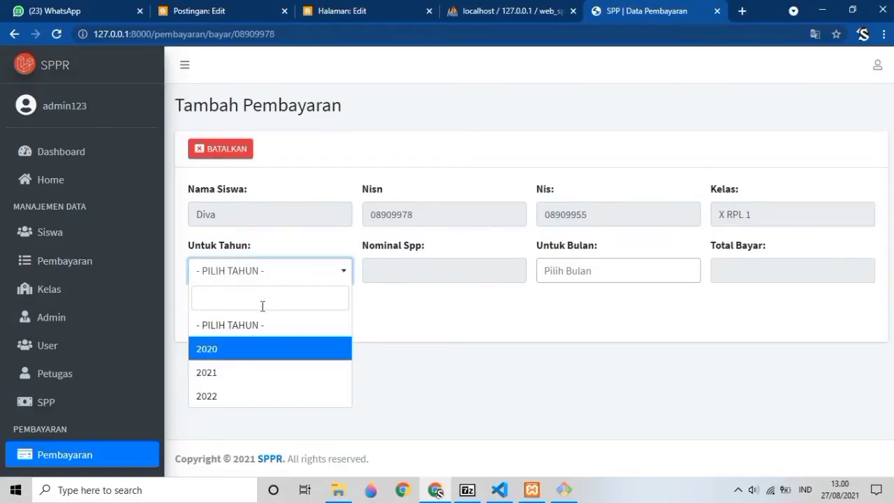
left_click(238, 355)
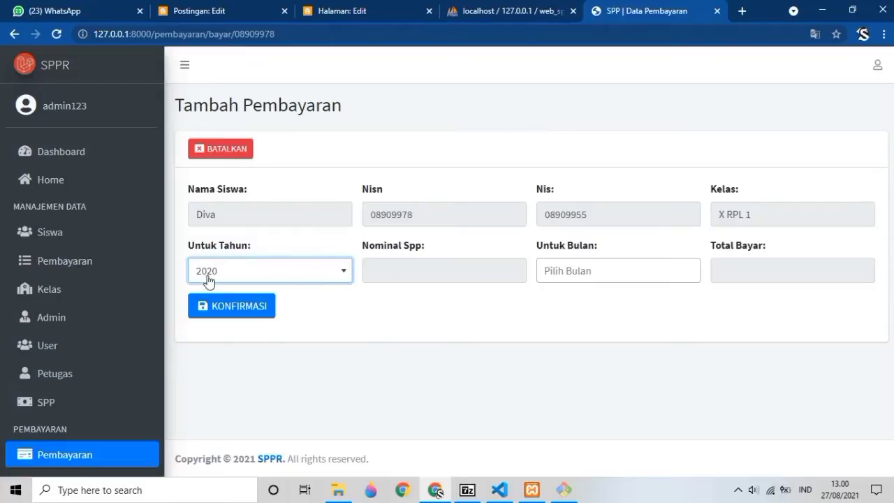
left_click(559, 273)
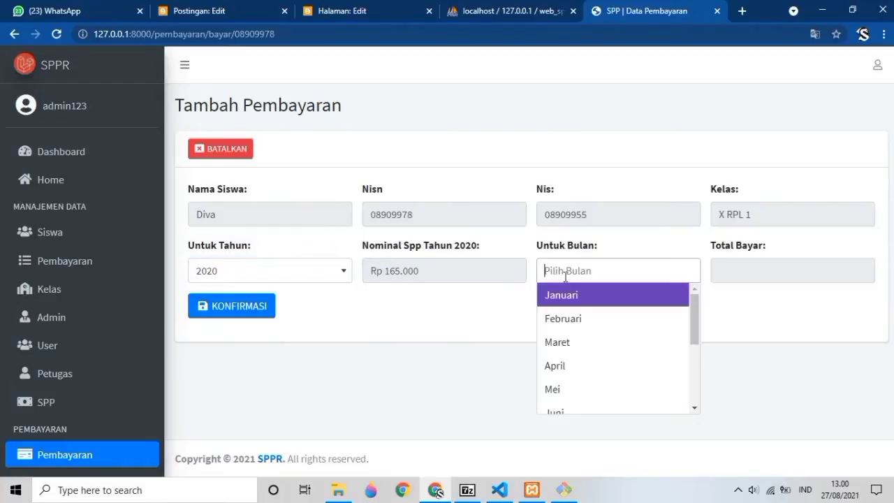
scroll(618, 352, "down", 3)
left_click(739, 272)
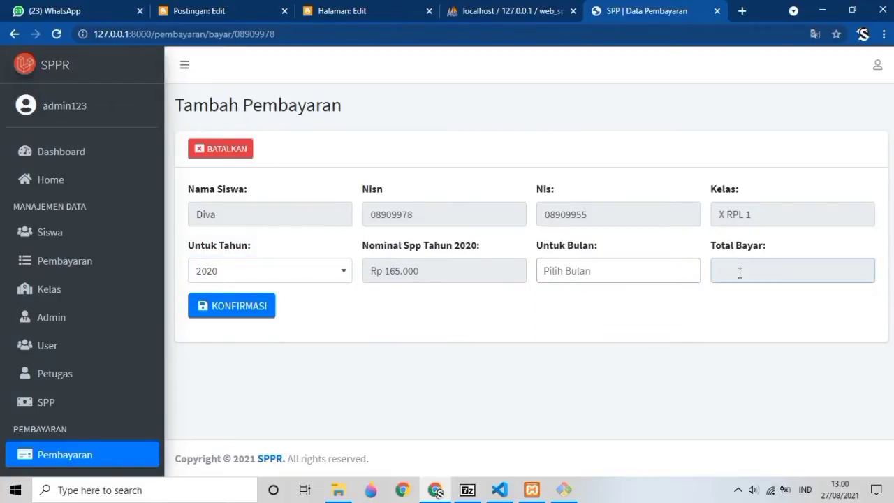
left_click(537, 270)
left_click(573, 343)
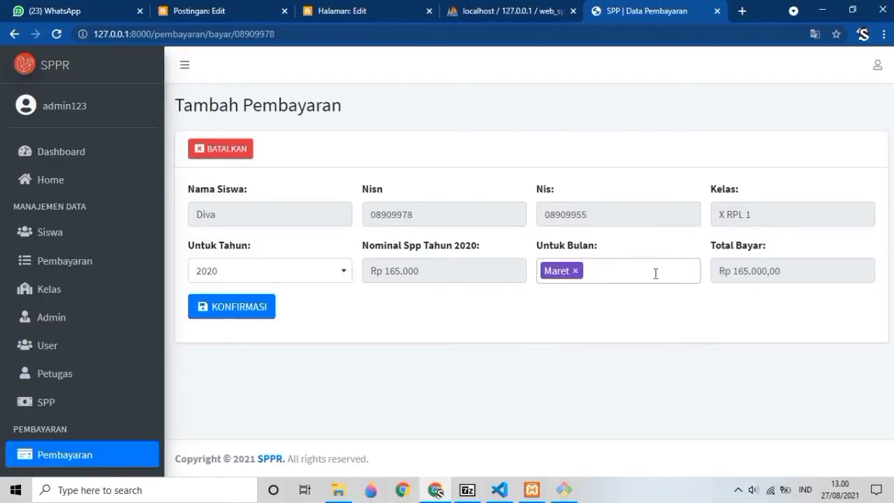
left_click(576, 271)
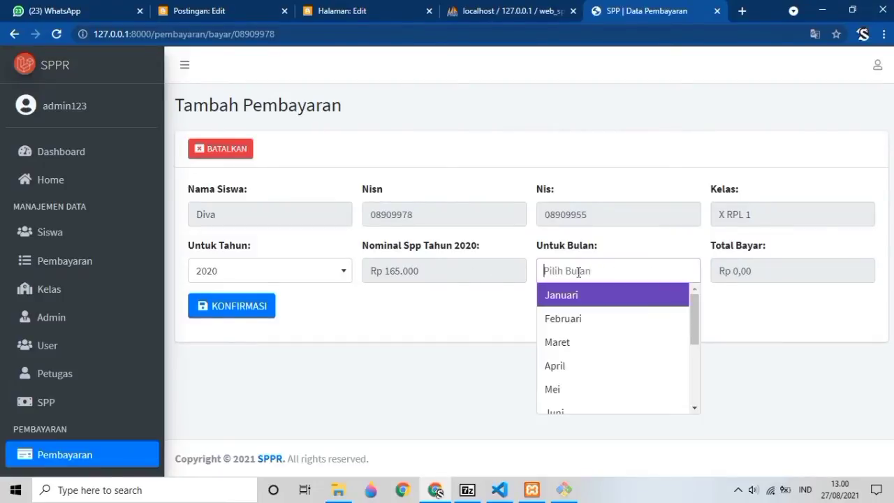
left_click(575, 269)
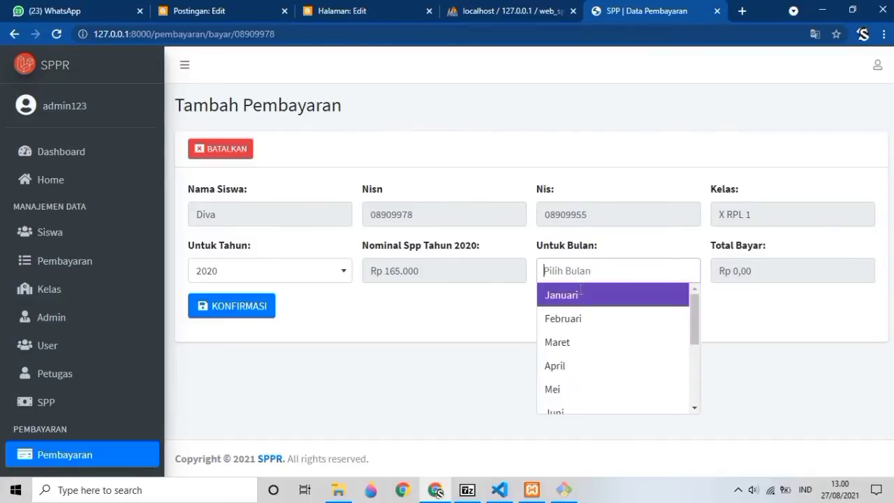
left_click(571, 366)
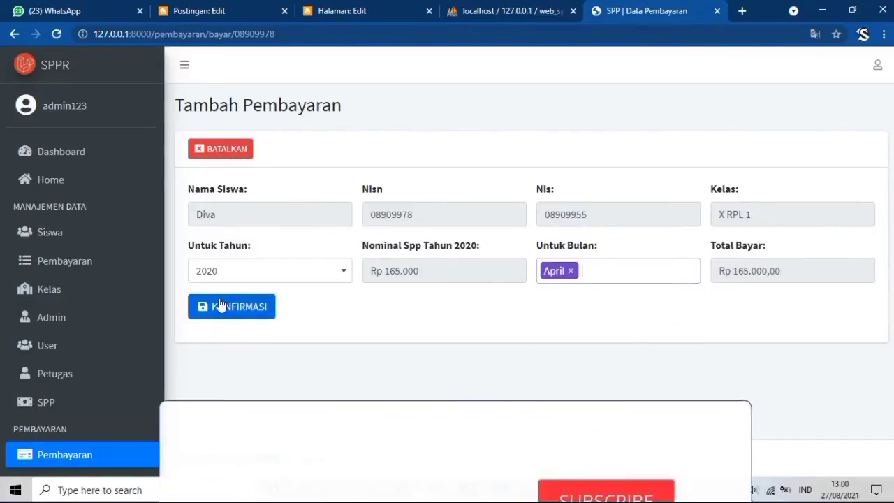
left_click(46, 290)
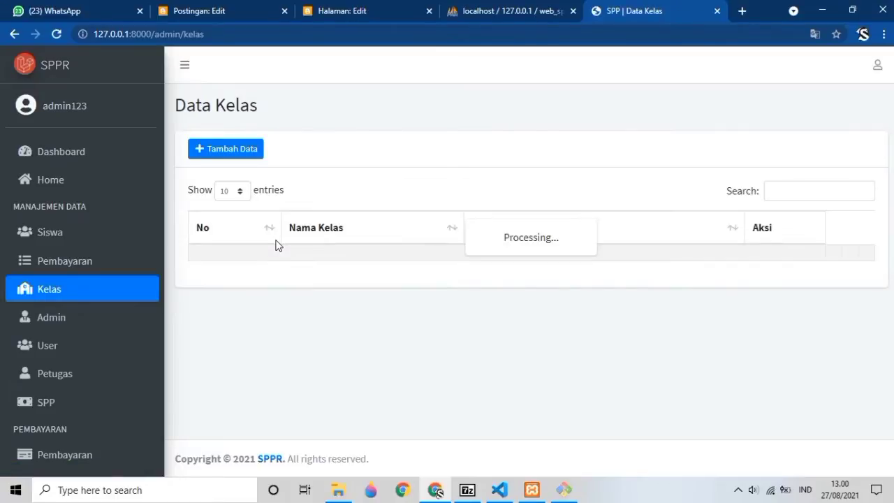
Open the add-class form and close it unsaved, then go to the Data Admin page.
left_click(238, 151)
left_click(305, 152)
left_click(353, 199)
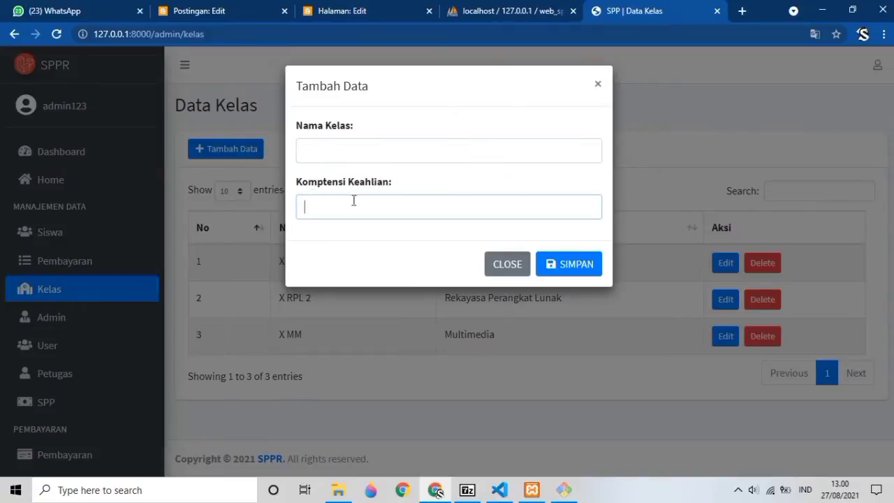
left_click(597, 85)
left_click(89, 321)
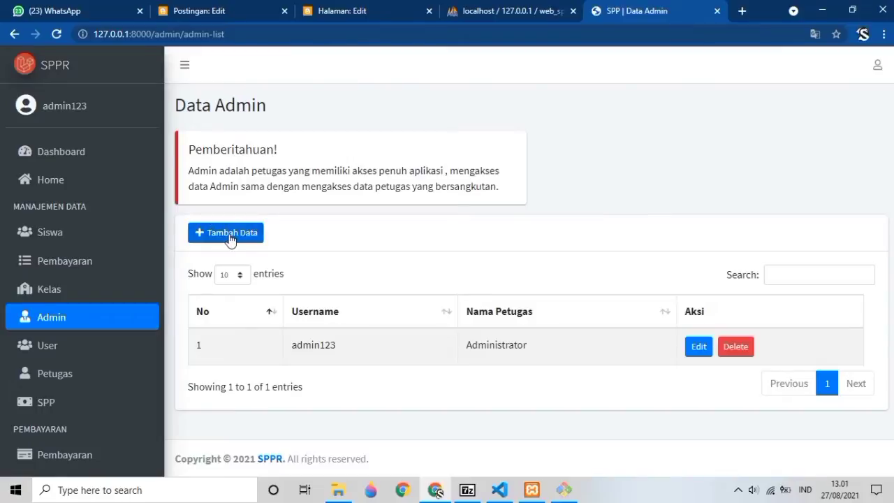
Open the add-admin form and close it unsaved, then go to the Data User page.
left_click(231, 237)
left_click(329, 155)
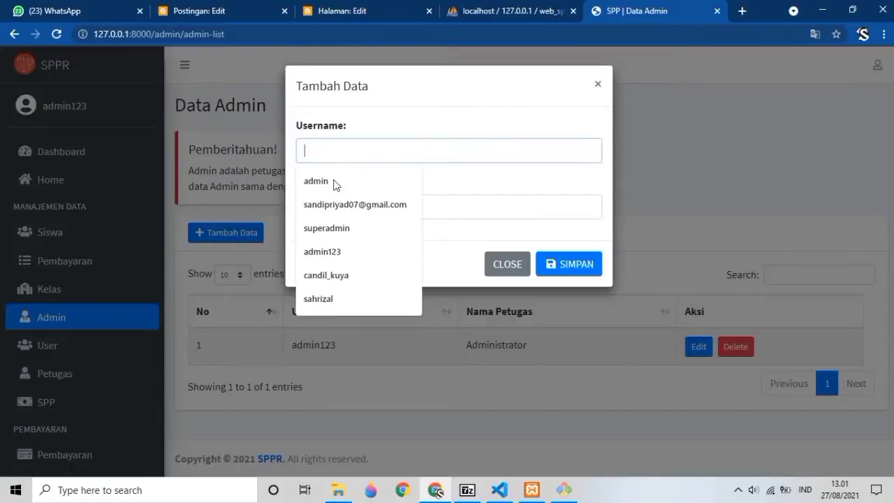
left_click(598, 85)
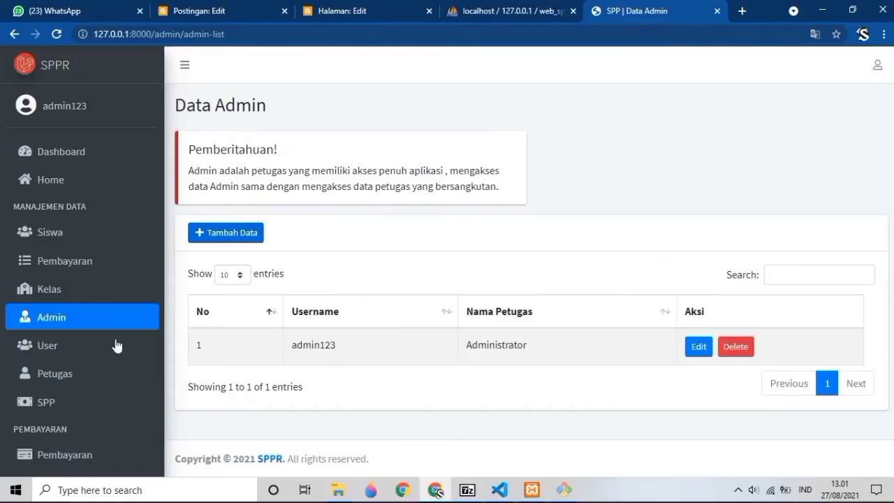
left_click(117, 346)
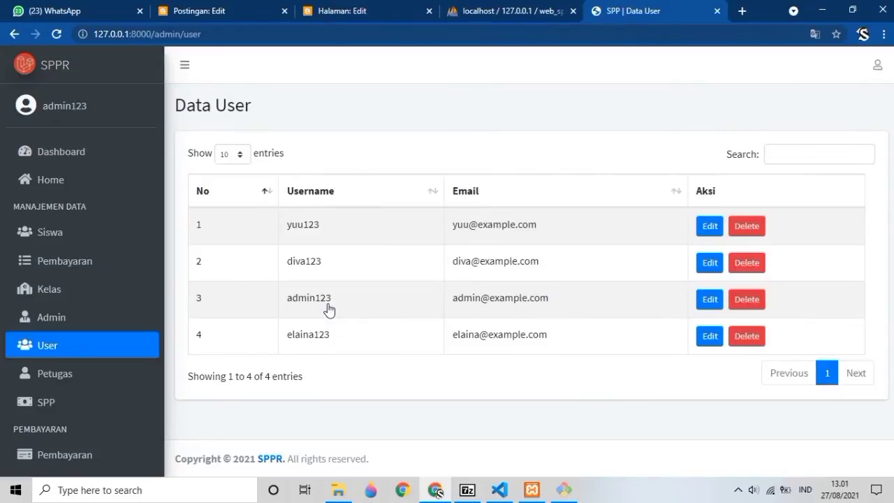
Open the Data Petugas page showing two officers and scroll the sidebar down.
left_click(73, 377)
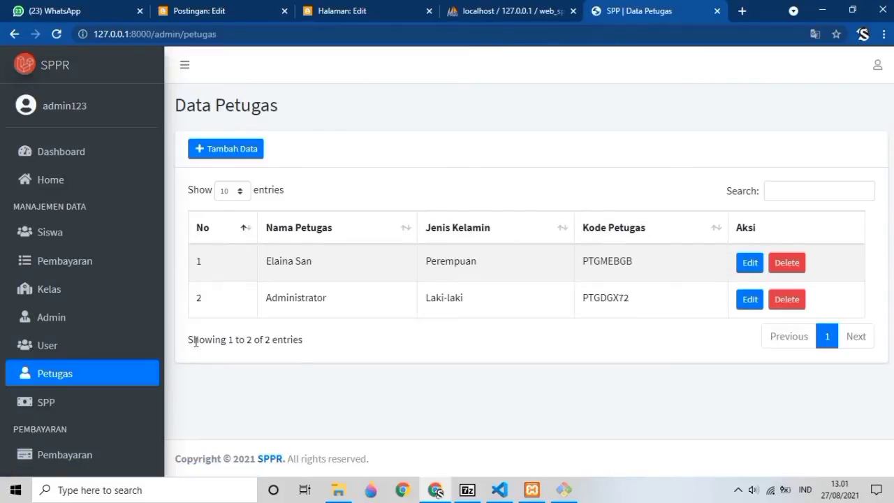
scroll(112, 352, "down", 2)
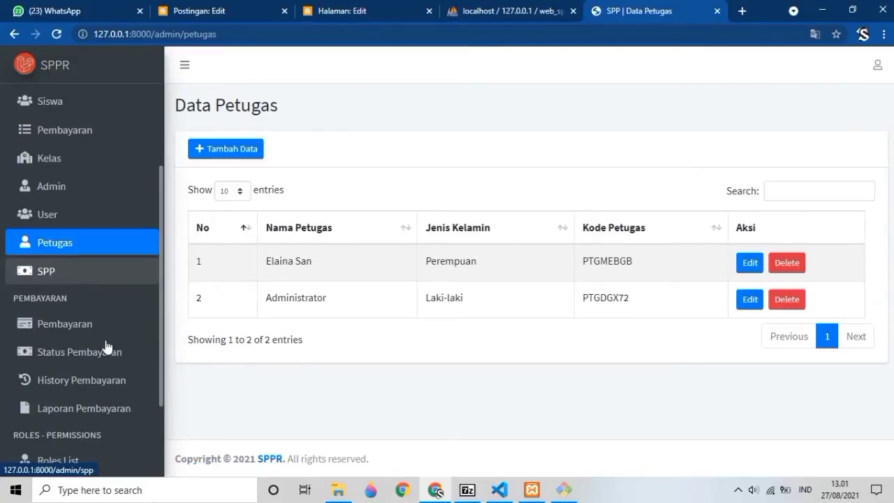
Review the 2020–2022 SPP rates and open then close the add-rate form. Return to Pembayaran.
left_click(85, 276)
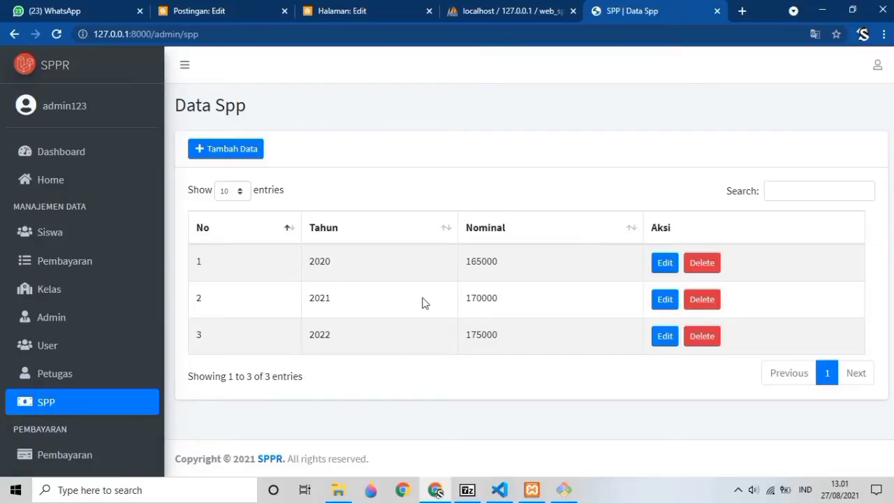
left_click(257, 155)
left_click(345, 151)
left_click(336, 201)
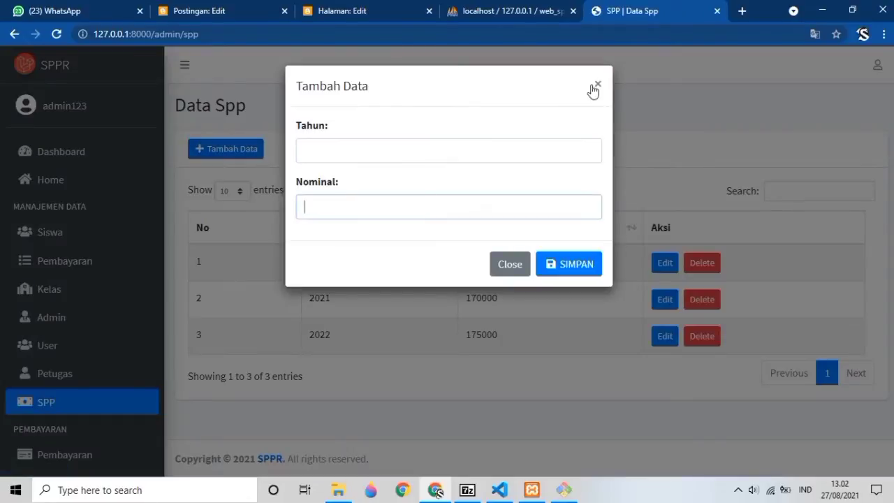
left_click(598, 85)
scroll(100, 371, "down", 3)
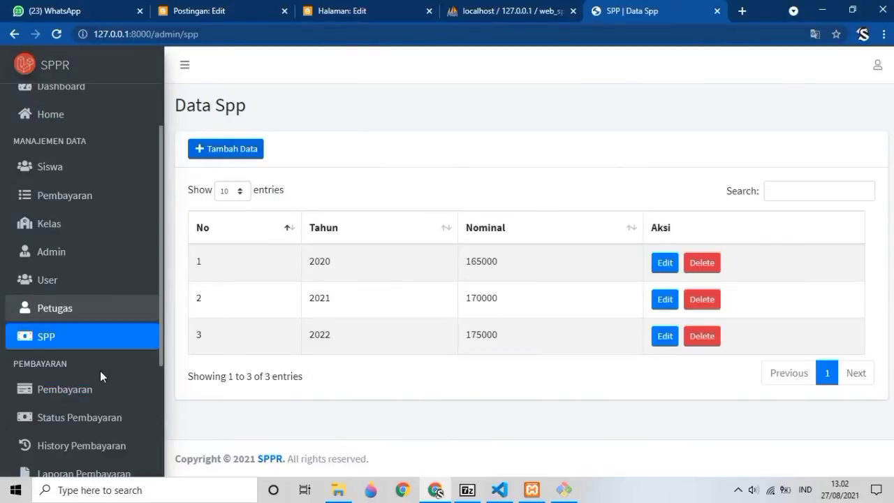
left_click(100, 259)
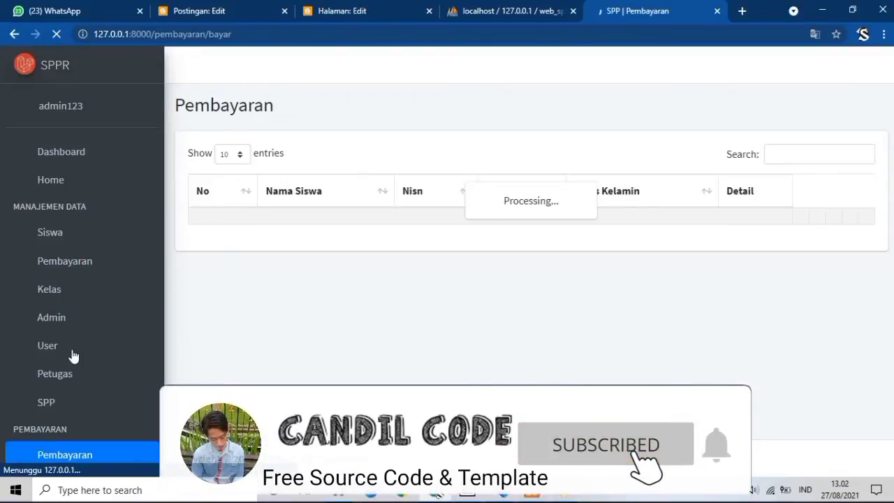
Open Status Pembayaran to list the two students with their detail options.
scroll(73, 356, "down", 3)
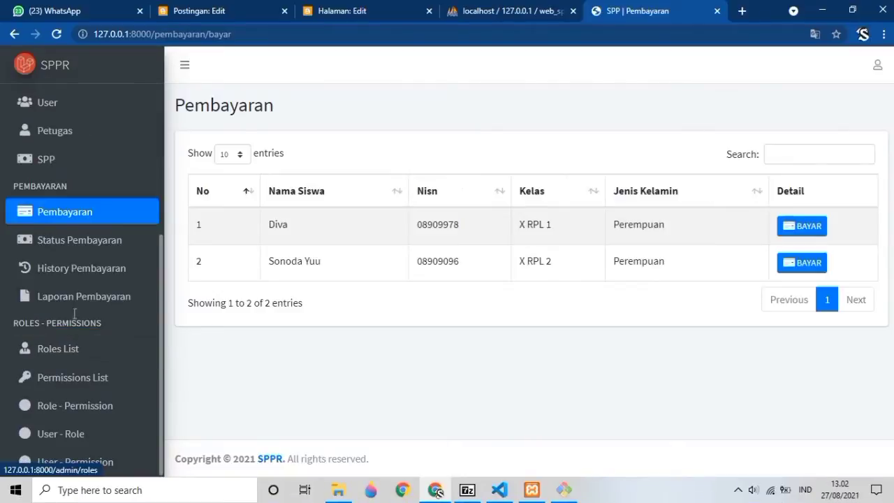
left_click(68, 241)
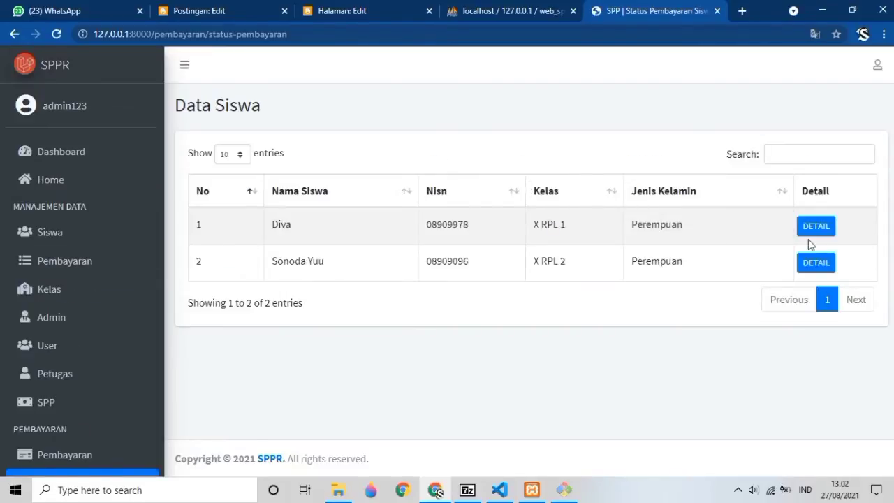
Check the first student's 2022 payments, which show no payment or status data.
left_click(815, 229)
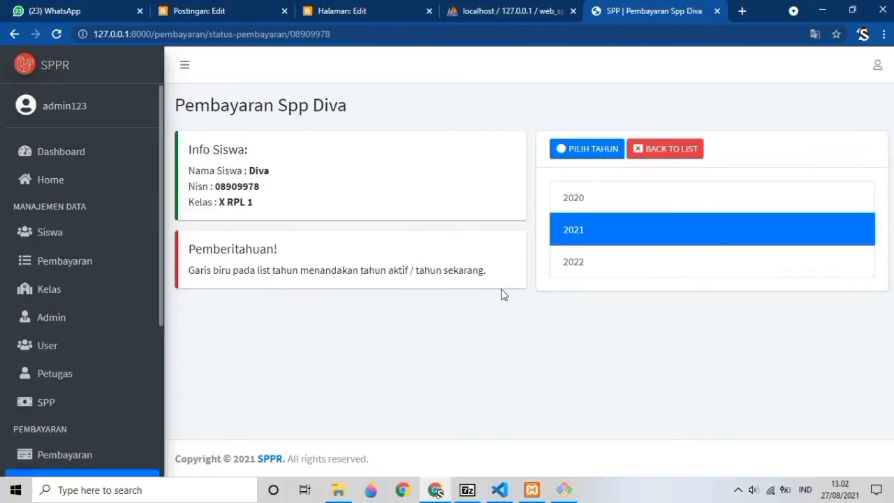
left_click(575, 269)
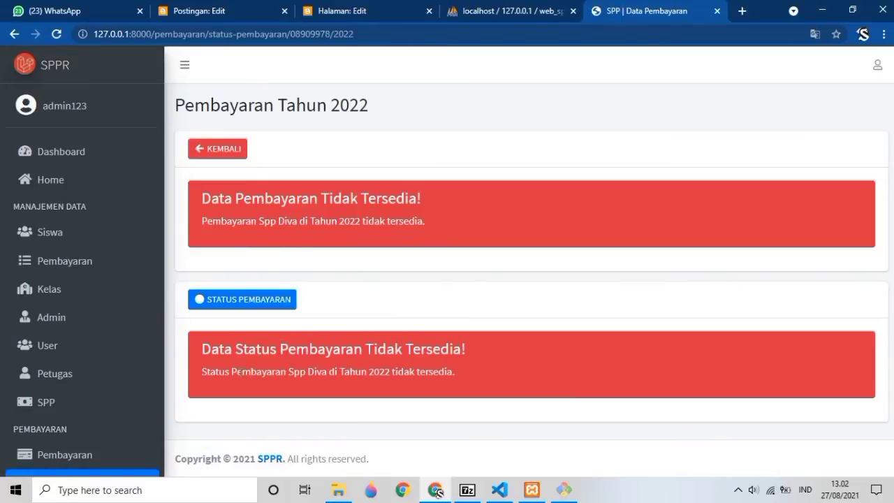
scroll(120, 415, "down", 3)
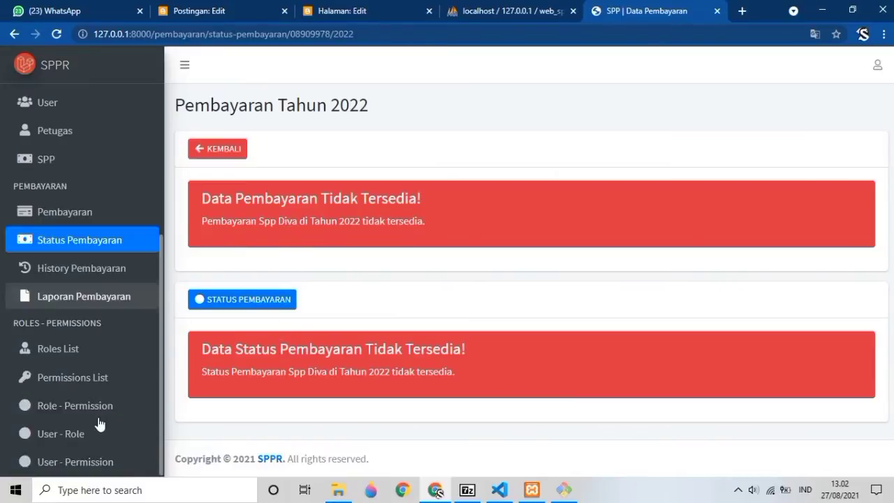
Visit the payment history page, then open the Laporan Pembayaran report form.
left_click(96, 277)
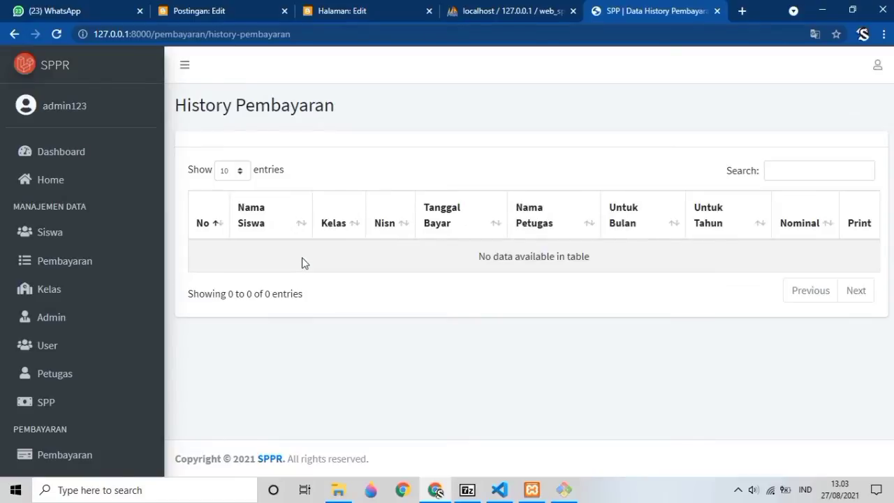
scroll(80, 380, "down", 3)
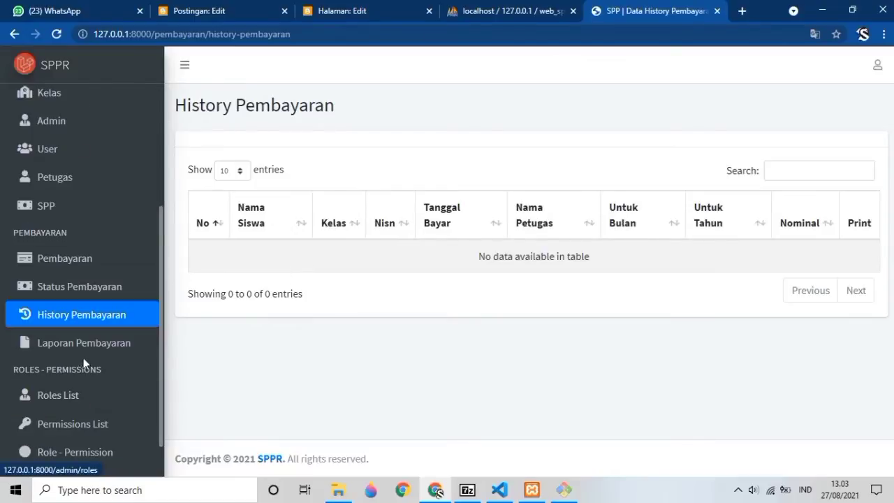
scroll(83, 357, "down", 1)
left_click(107, 305)
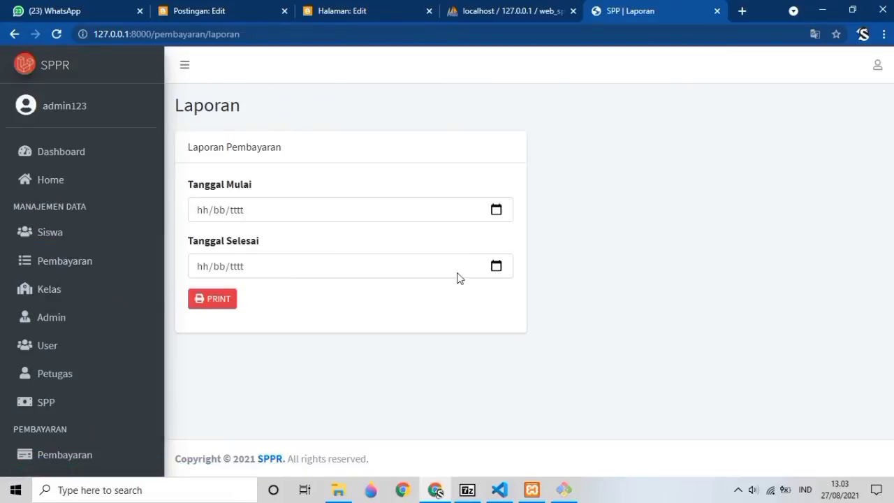
Set Tanggal Mulai to 27 January 2015 using the date picker.
left_click(496, 211)
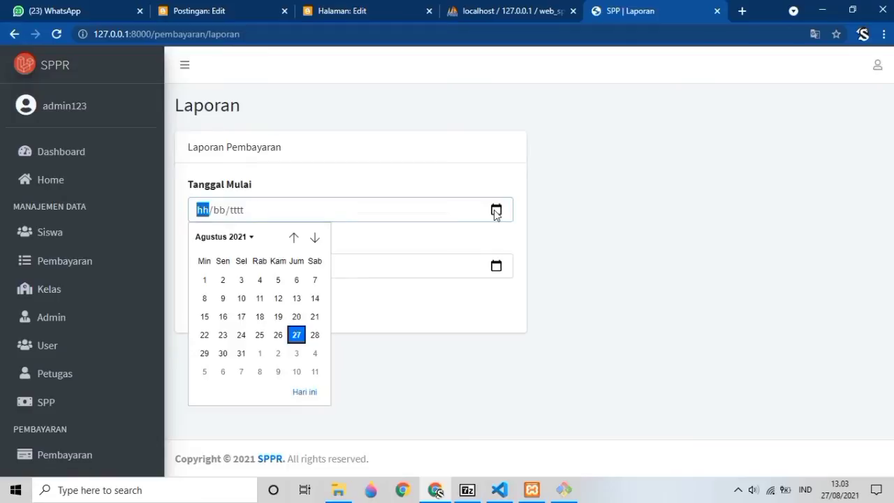
left_click(217, 236)
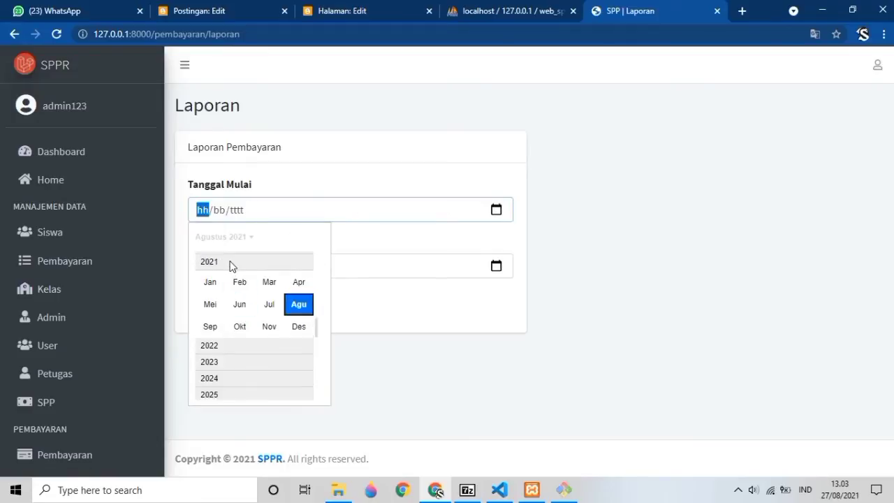
scroll(233, 272, "up", 5)
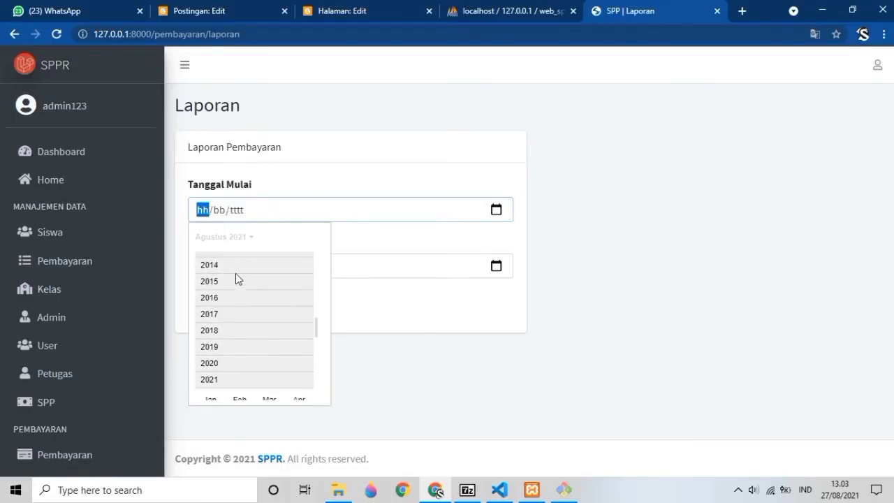
left_click(234, 286)
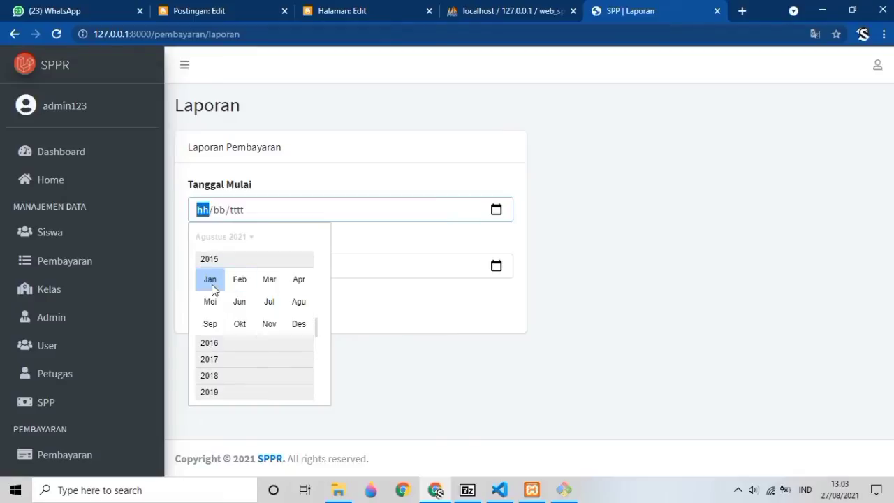
left_click(214, 287)
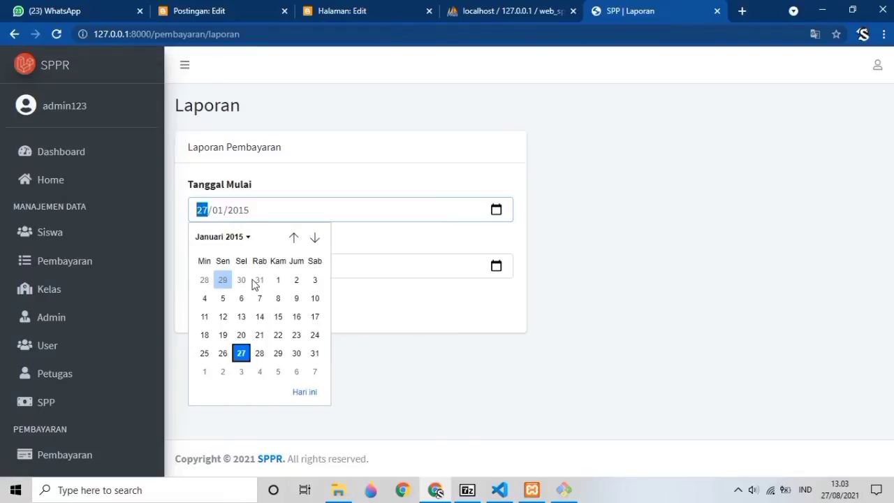
left_click(246, 352)
Set Tanggal Selesai to 27 August 2021, print the empty report, then view Data Roles.
left_click(495, 266)
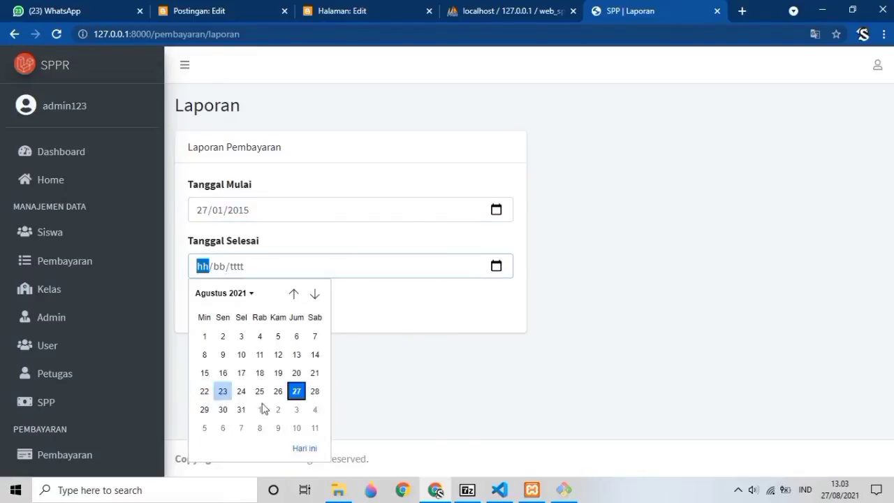
left_click(296, 391)
left_click(225, 308)
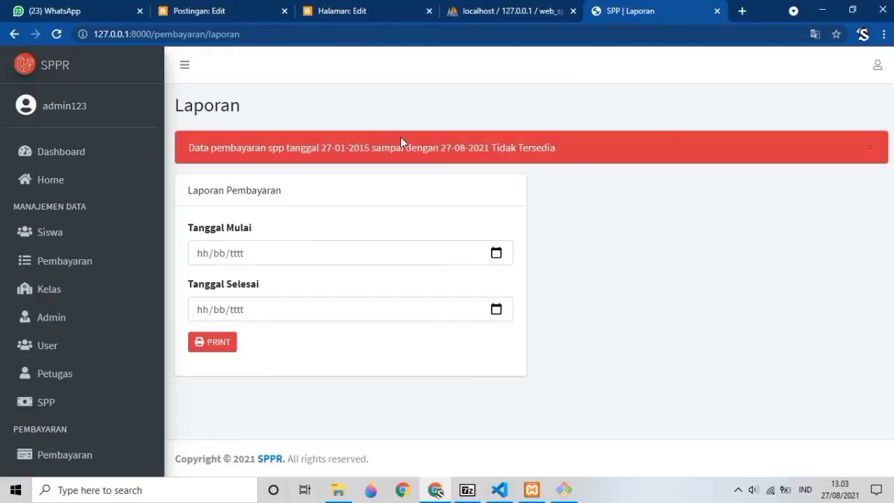
scroll(80, 439, "down", 3)
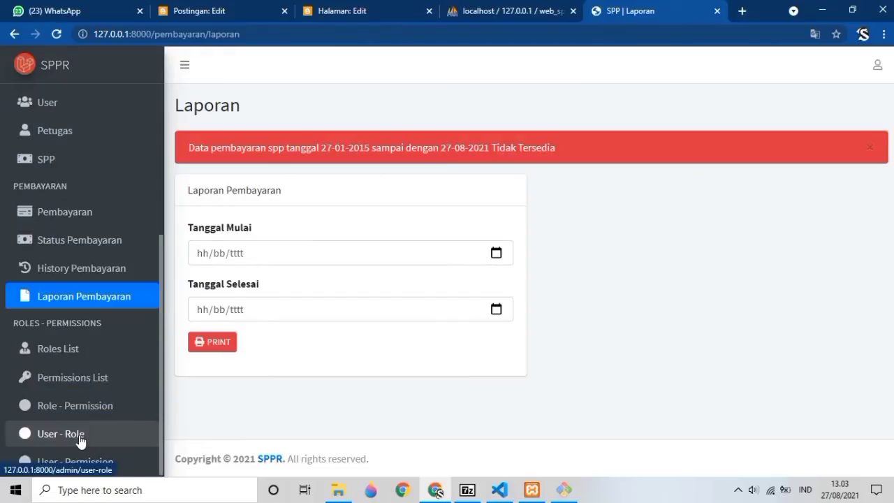
left_click(64, 362)
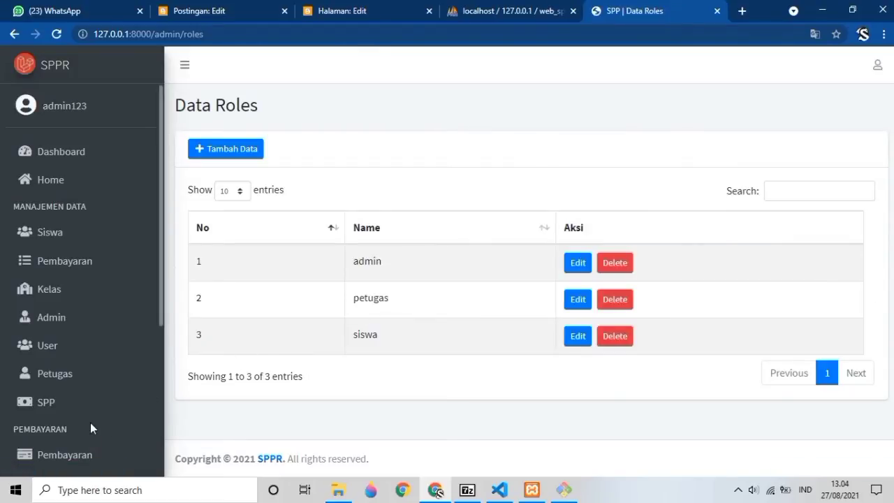
Browse the Data Permission table's 28 entries, such as create-siswa, read-users and create-spp.
scroll(90, 422, "down", 3)
left_click(100, 377)
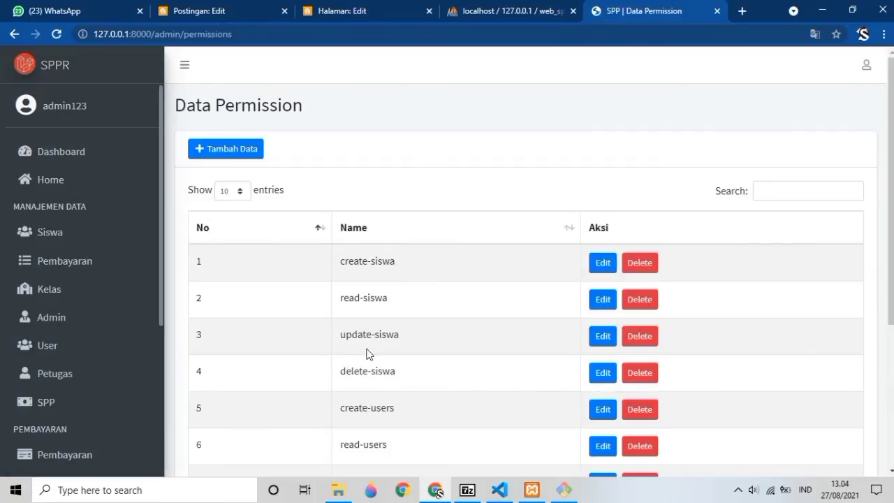
scroll(380, 287, "down", 3)
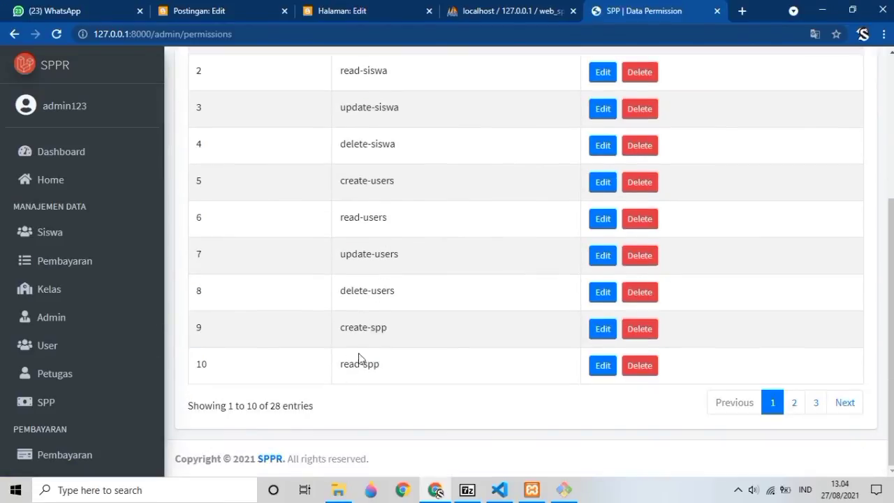
scroll(359, 356, "up", 3)
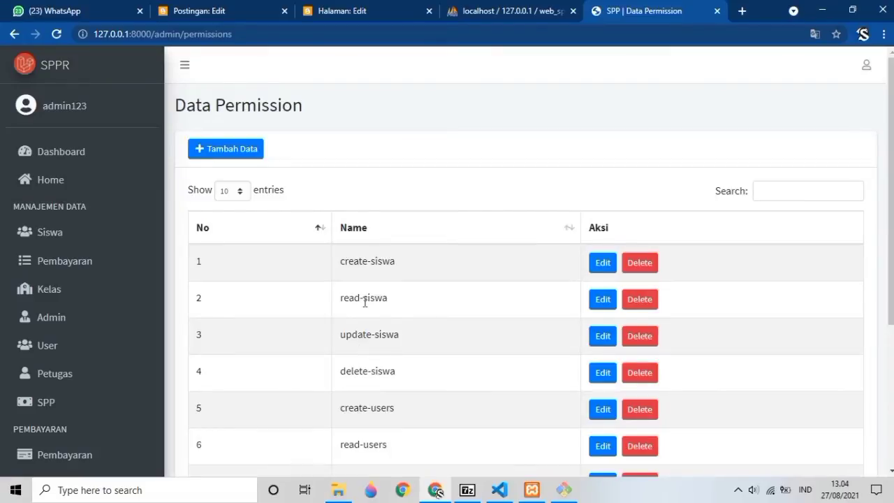
scroll(363, 308, "down", 3)
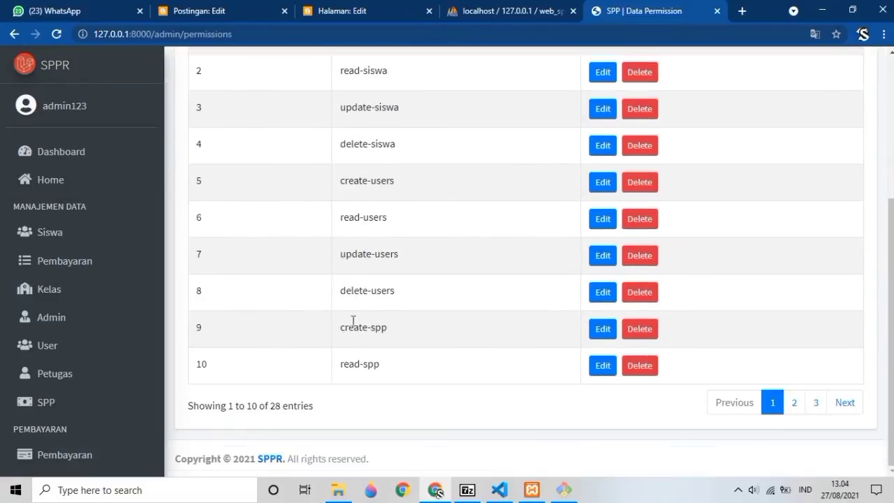
scroll(84, 408, "down", 4)
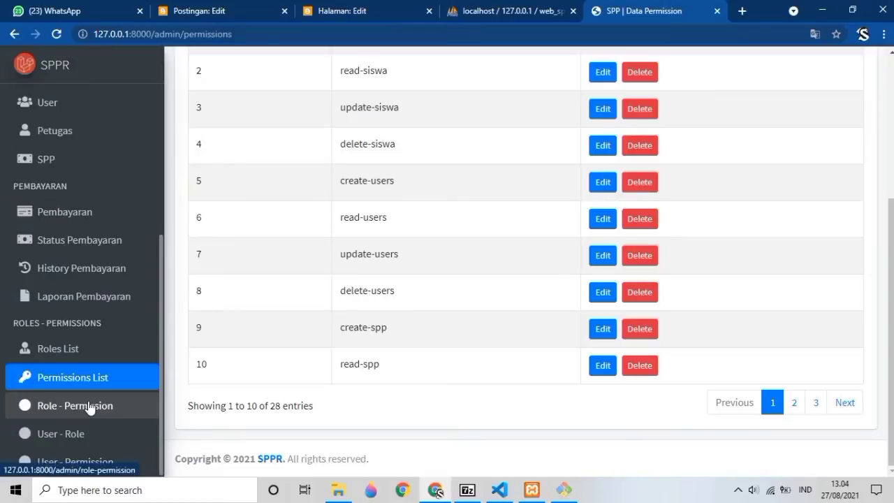
Review and save the petugas role's permissions on the Role - Permission page.
left_click(71, 407)
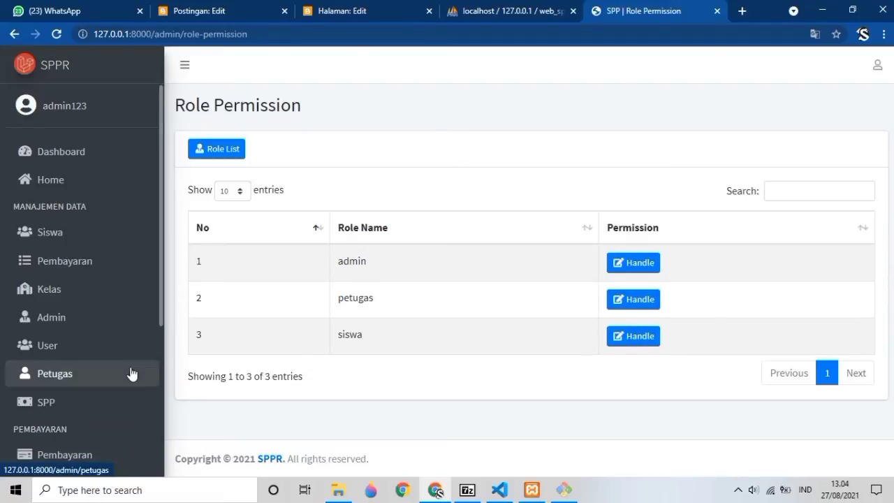
left_click(628, 296)
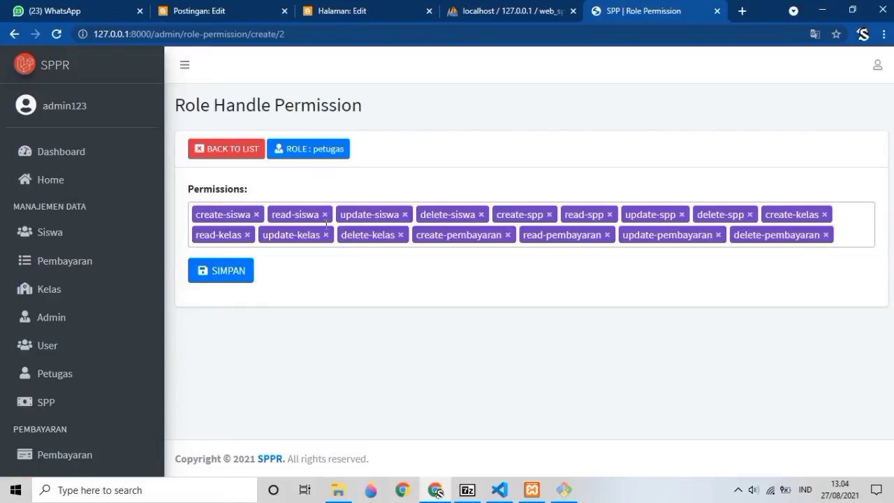
left_click(231, 270)
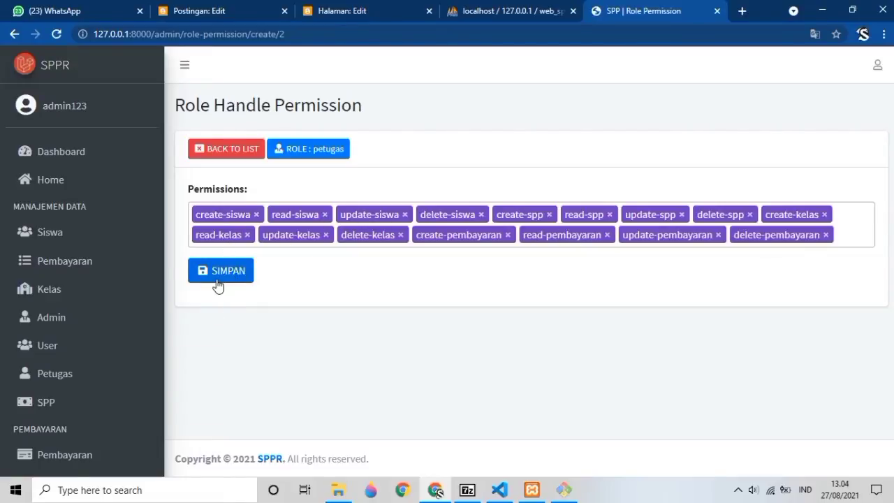
Browse permissions available to petugas without adding any, then open User - Role.
left_click(851, 231)
left_click(851, 231)
scroll(291, 351, "down", 3)
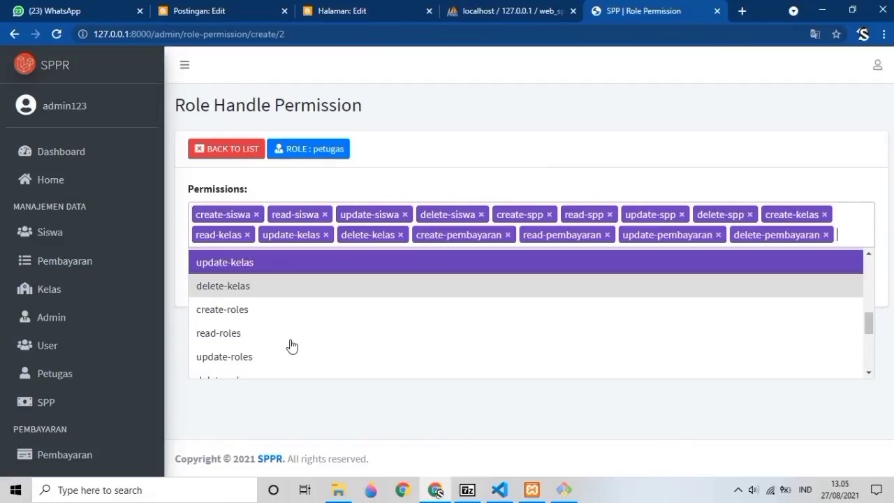
left_click(462, 157)
scroll(70, 446, "down", 4)
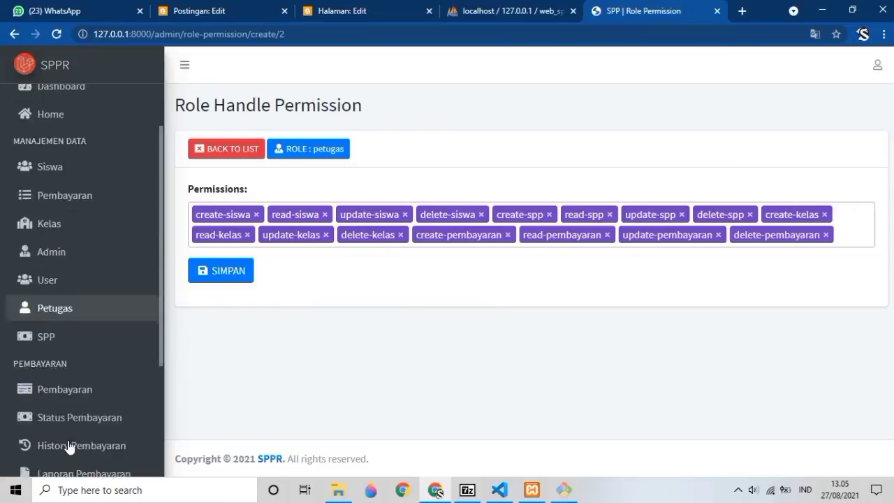
left_click(69, 442)
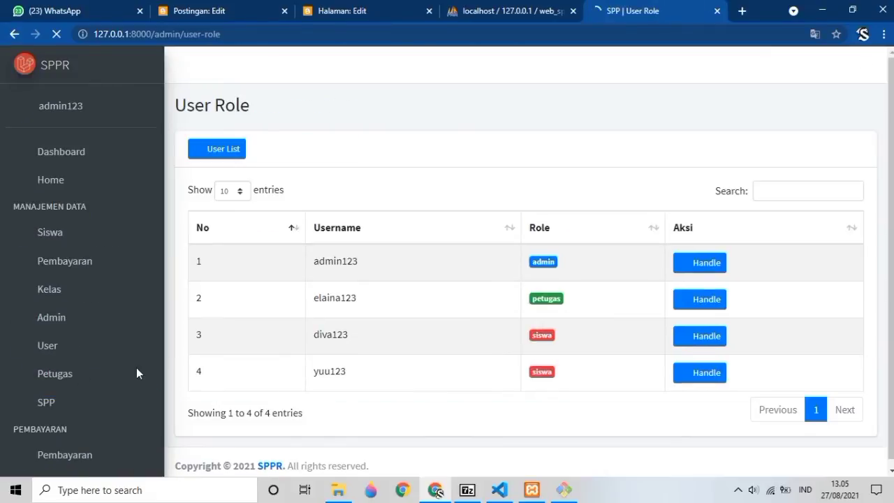
Visit the User - Permission page, then return to the Dashboard.
scroll(80, 382, "down", 4)
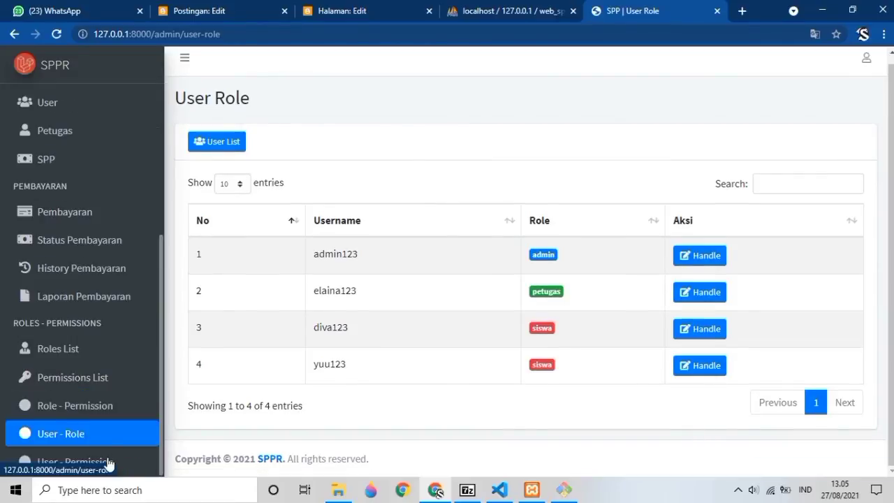
left_click(73, 436)
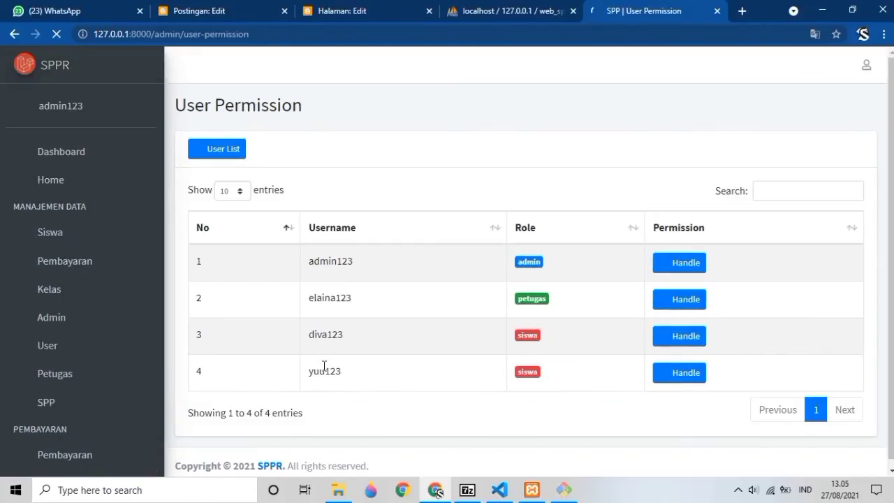
left_click(86, 151)
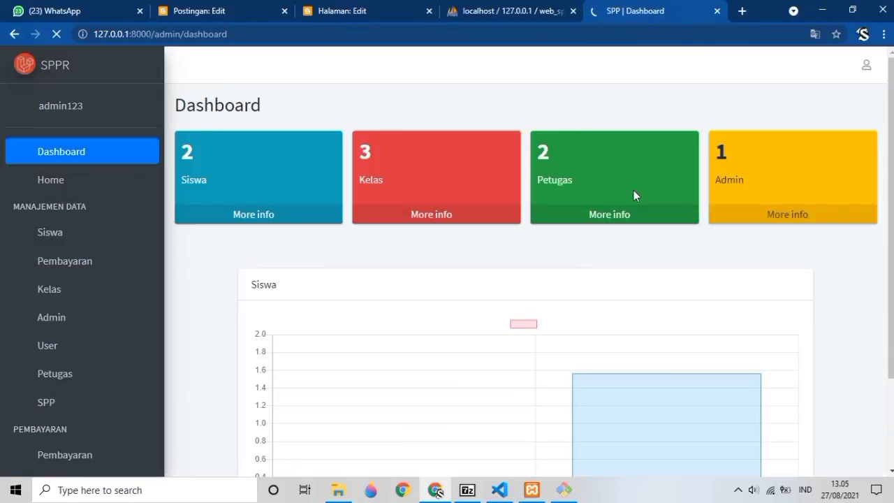
mouse_move(642, 384)
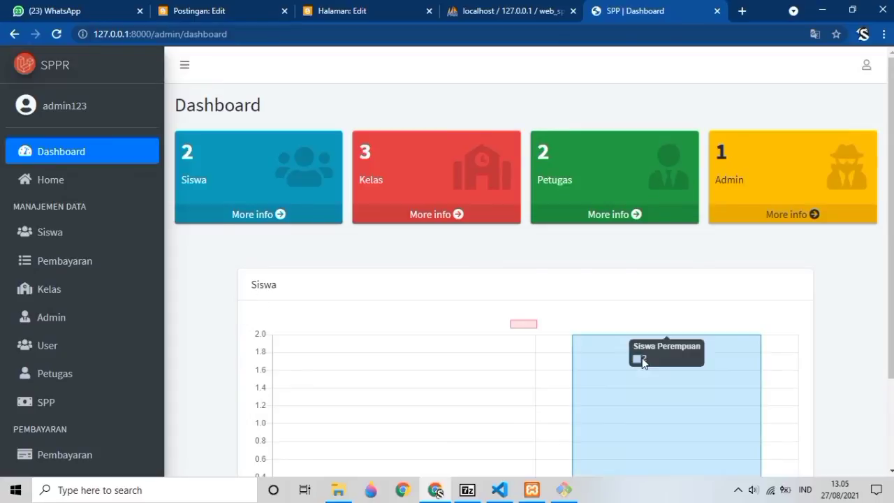
left_click(867, 65)
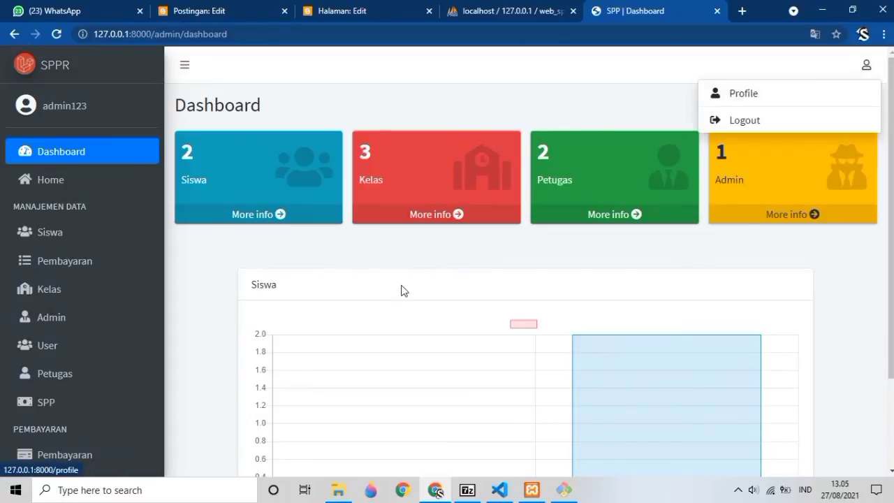
left_click(450, 278)
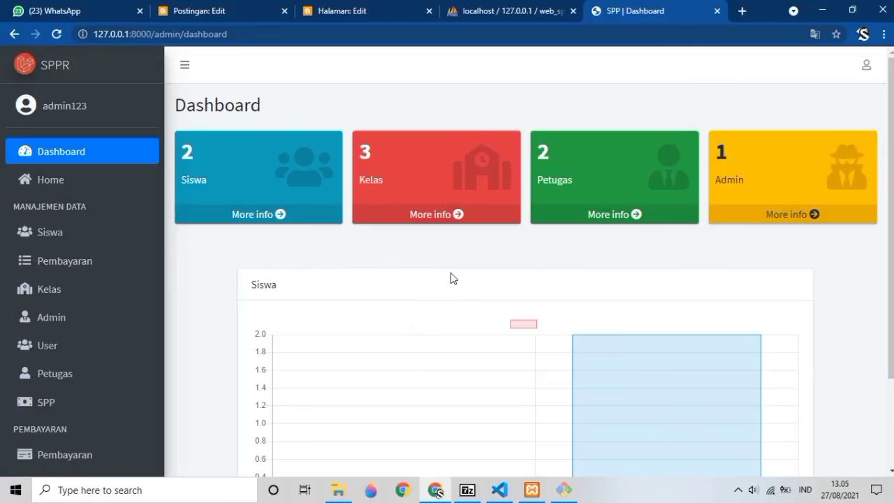